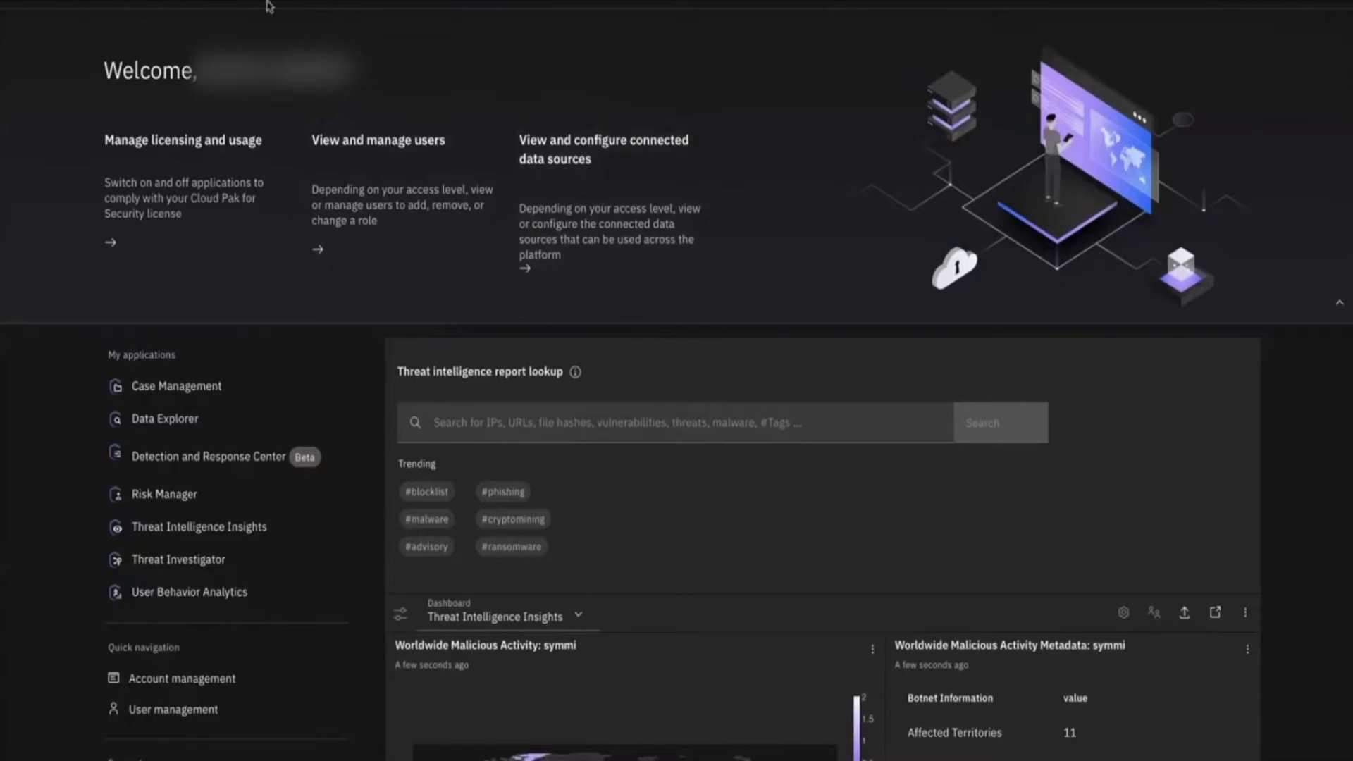
Step: Open the main navigation panel from the Home dashboard
left_click(12, 2)
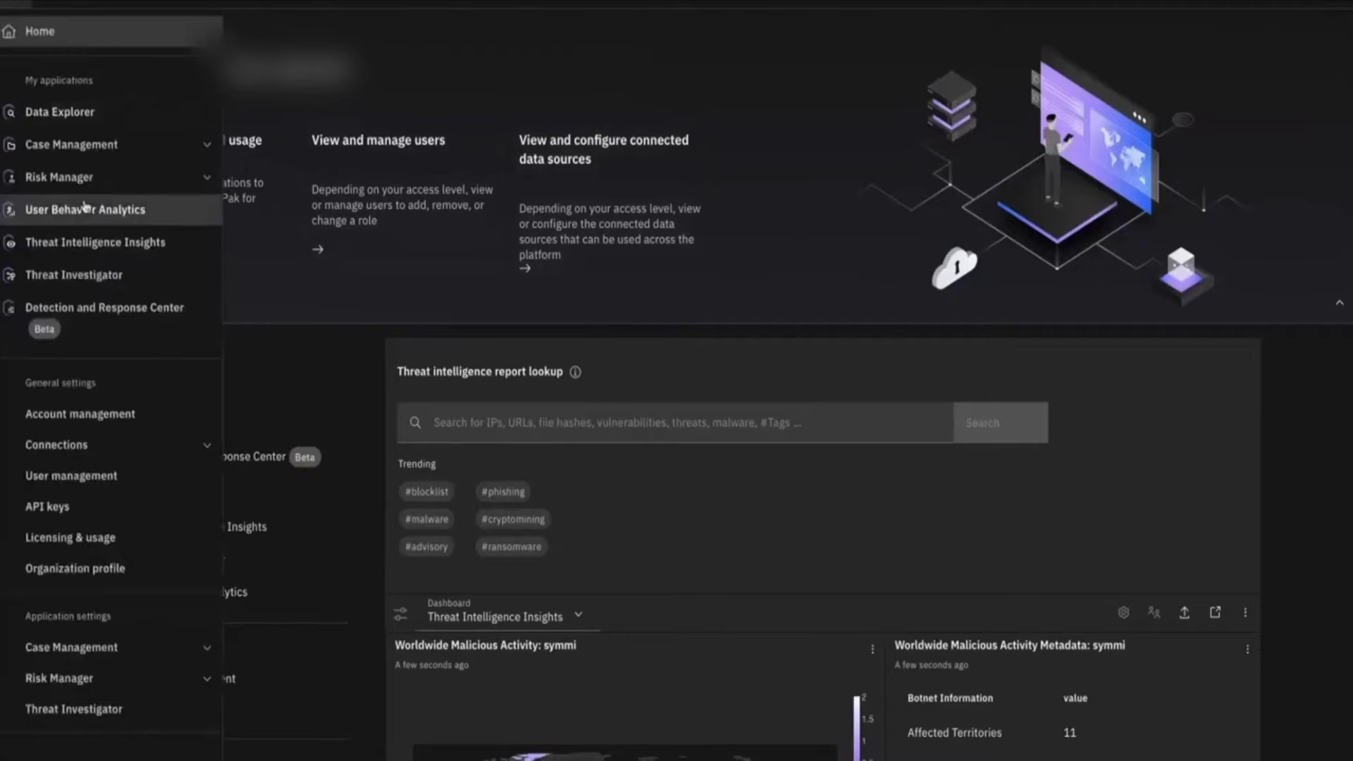
Step: Start a new data source connection using the IBM QRadar and QRadar On Cloud card
left_click(57, 445)
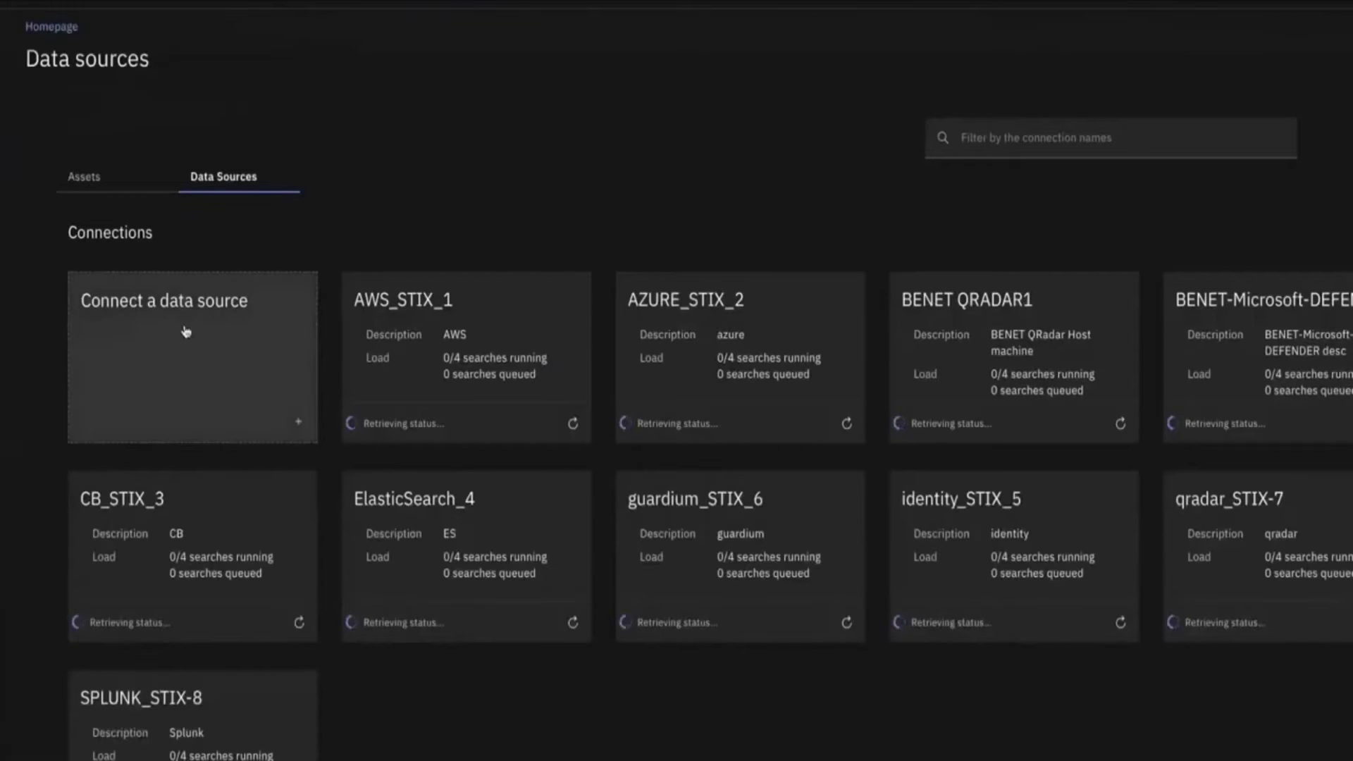
left_click(186, 332)
scroll(562, 640, "down", 5)
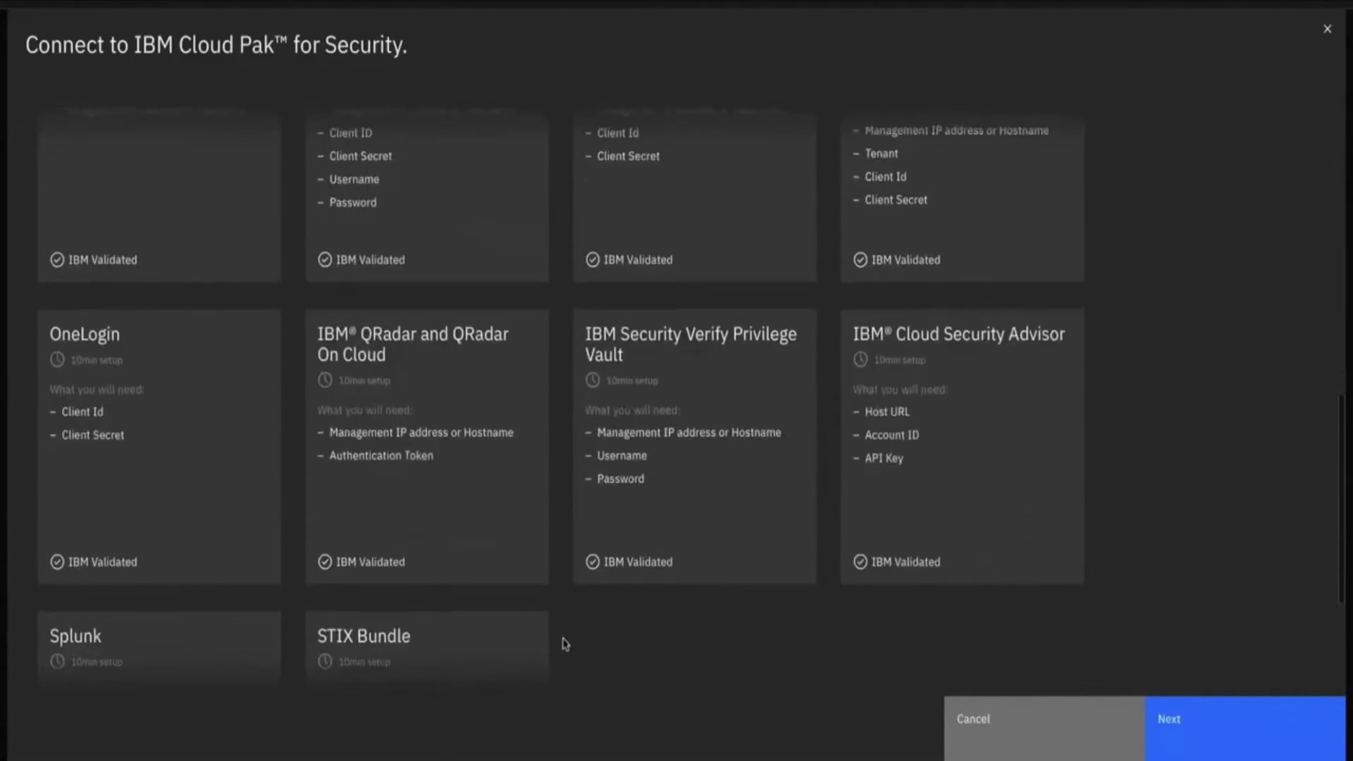
left_click(447, 471)
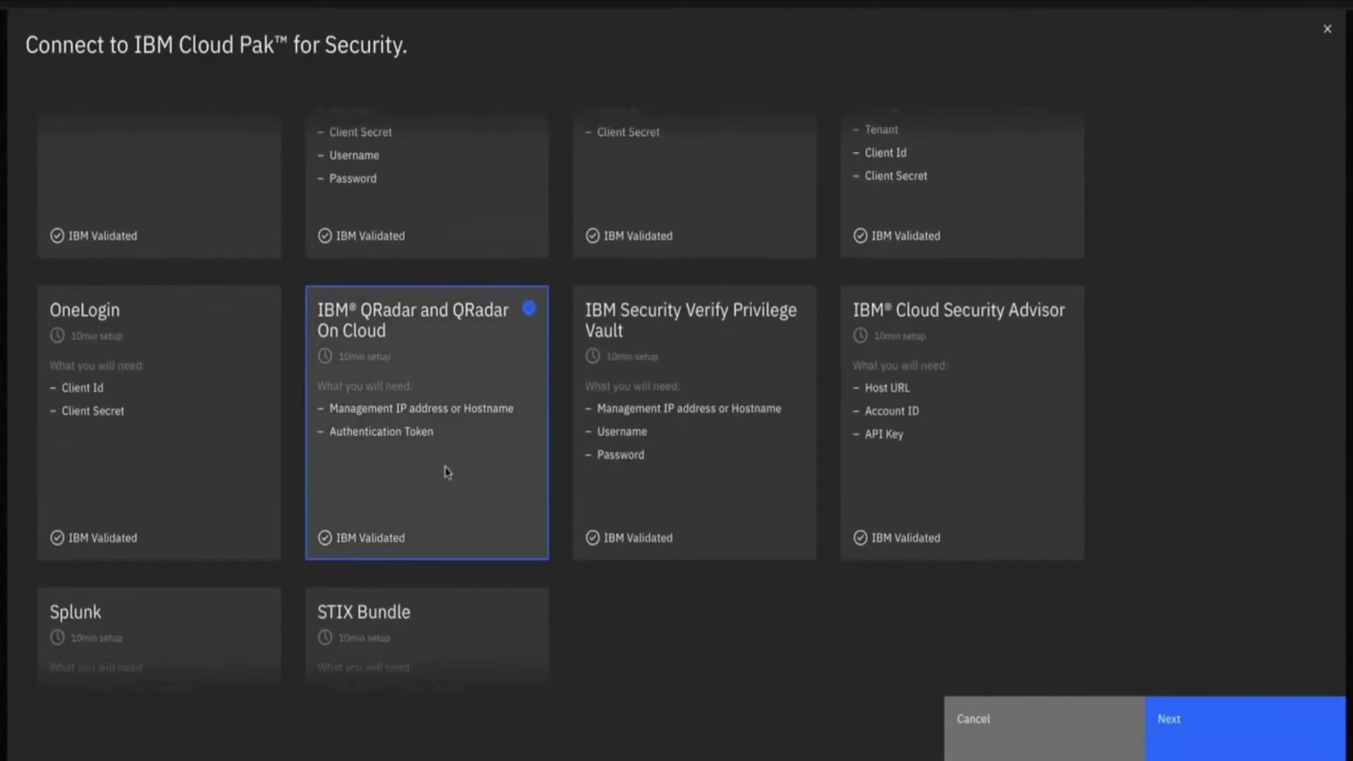
left_click(1182, 736)
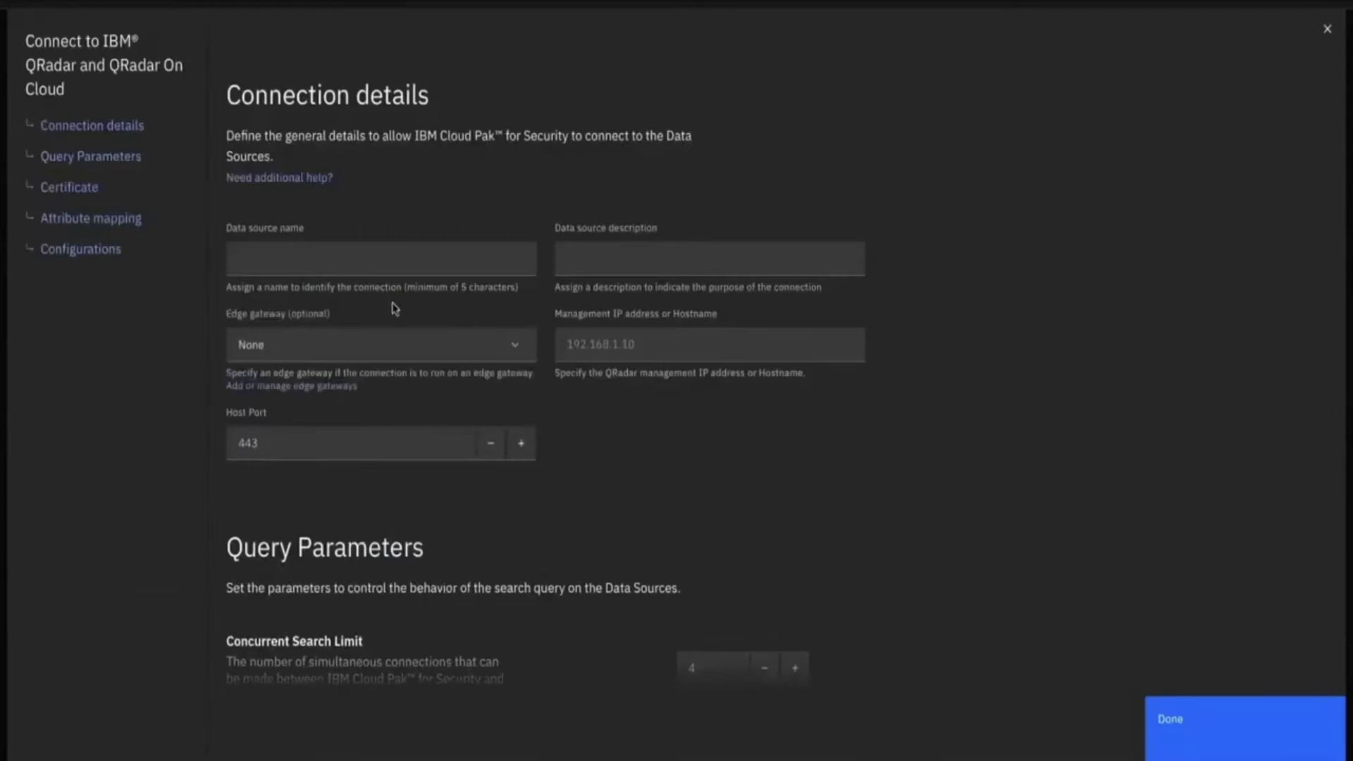
Step: Name the data source 'QRadar connection', describe it 'QRadar connection with CP4S', and paste the management address
left_click(345, 260)
type("Q")
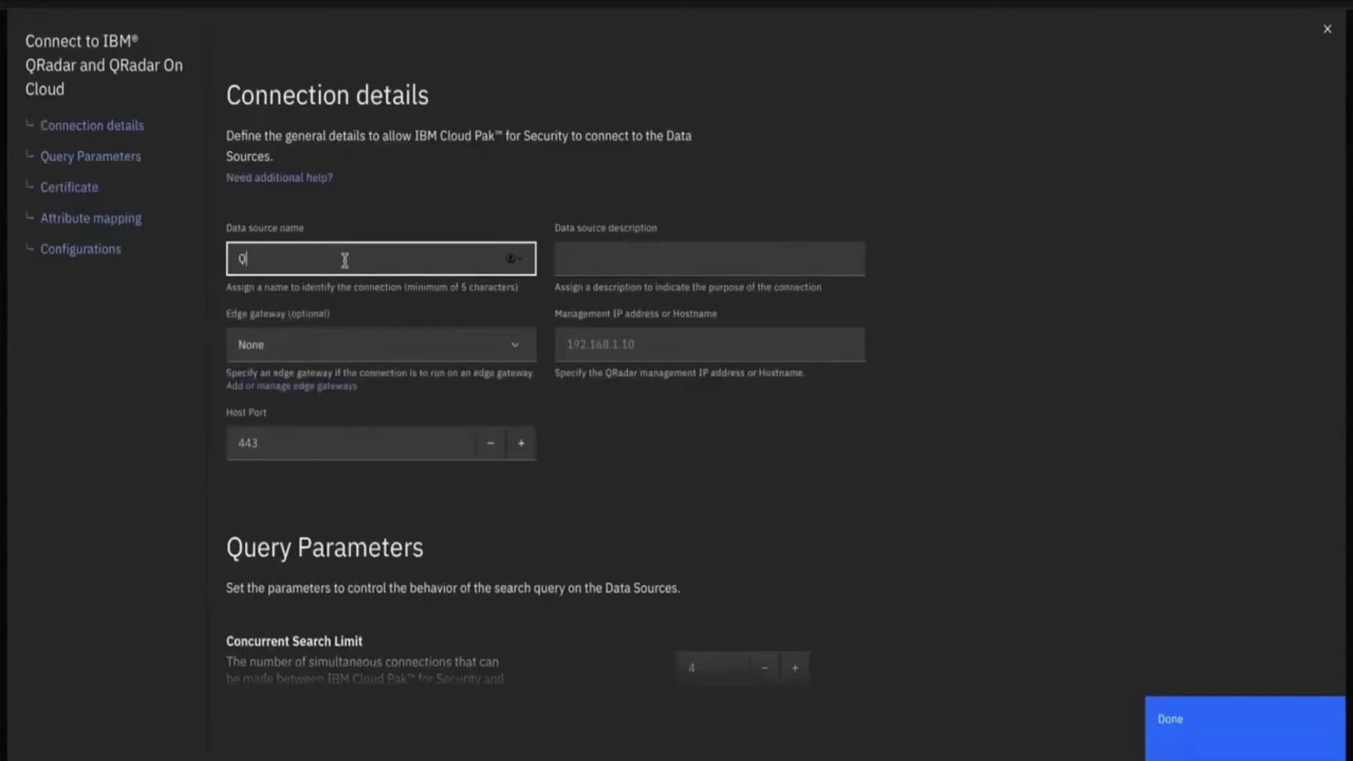
type("Radar connection")
left_click_drag(348, 260, 221, 261)
key("ctrl+c")
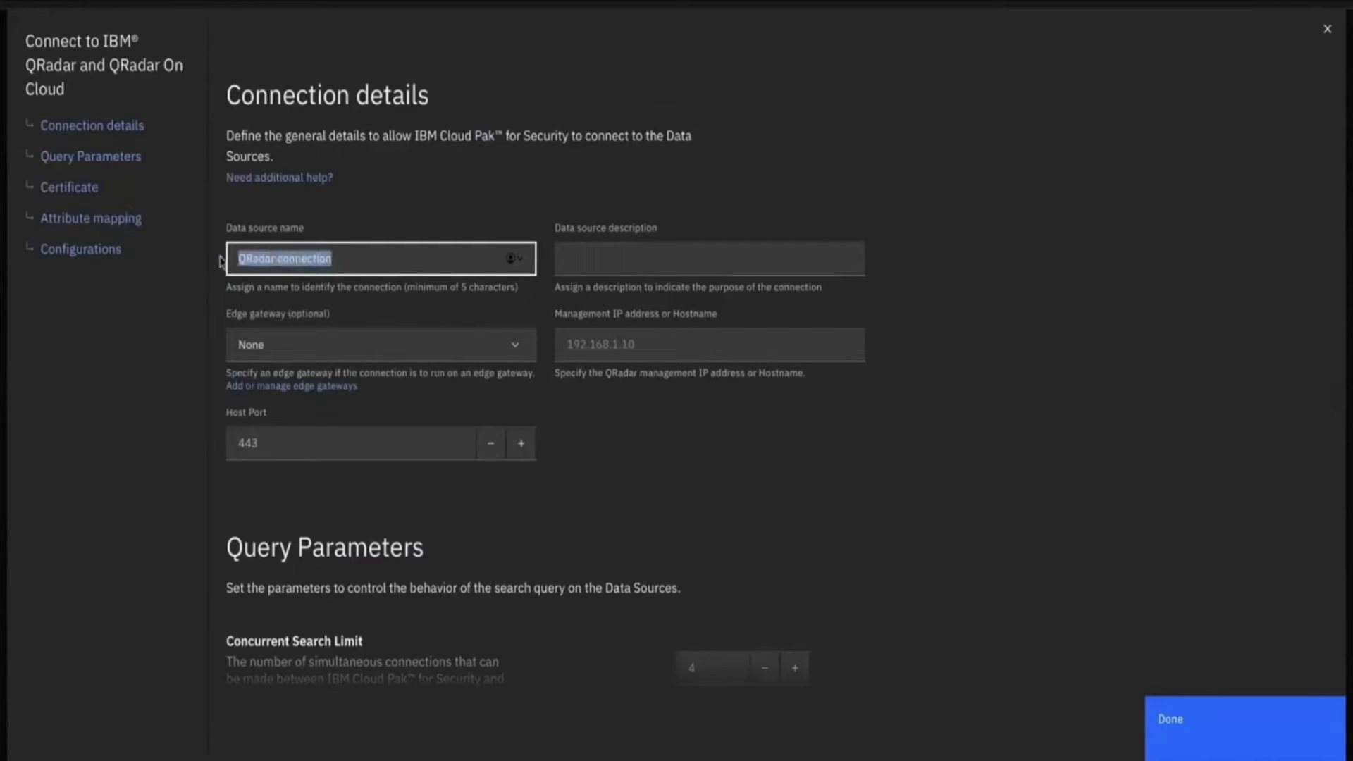
left_click(618, 258)
key("ctrl+v")
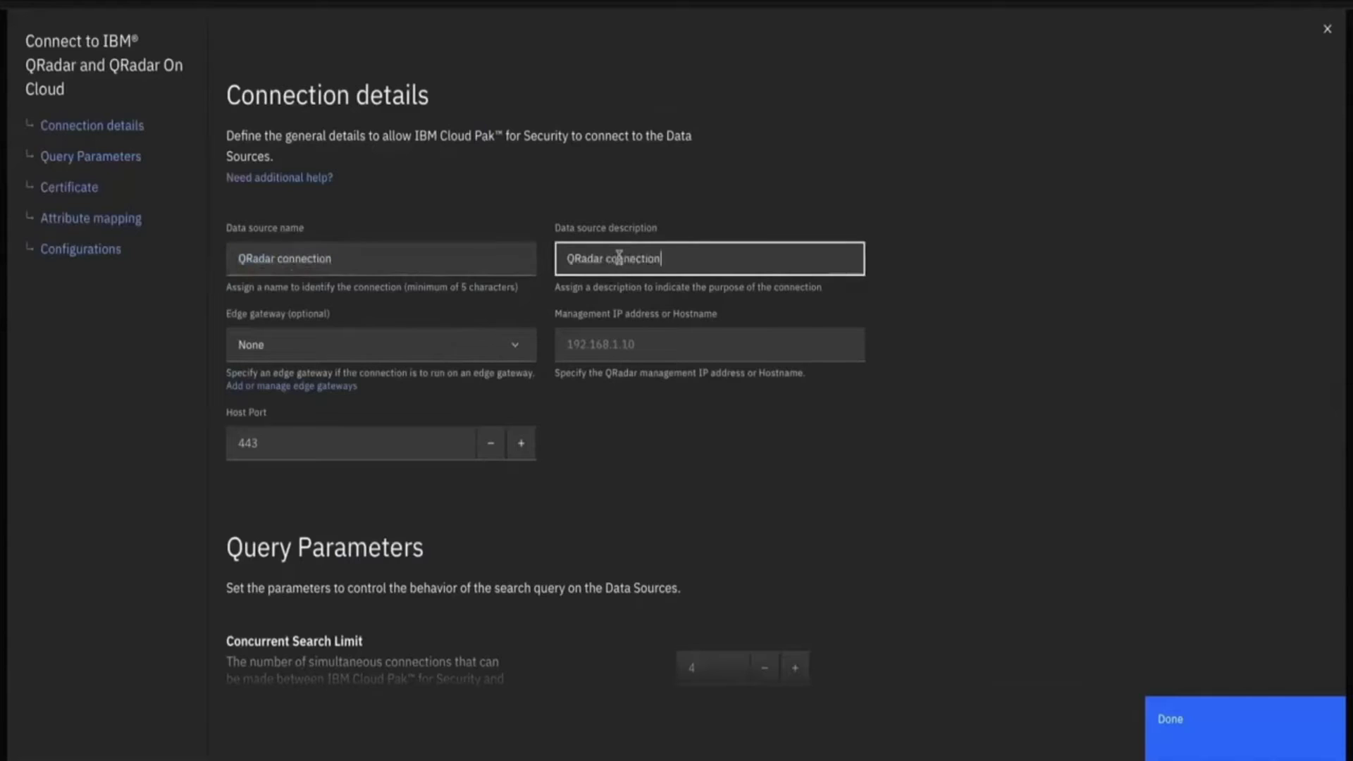
type("with CP4S")
left_click(716, 350)
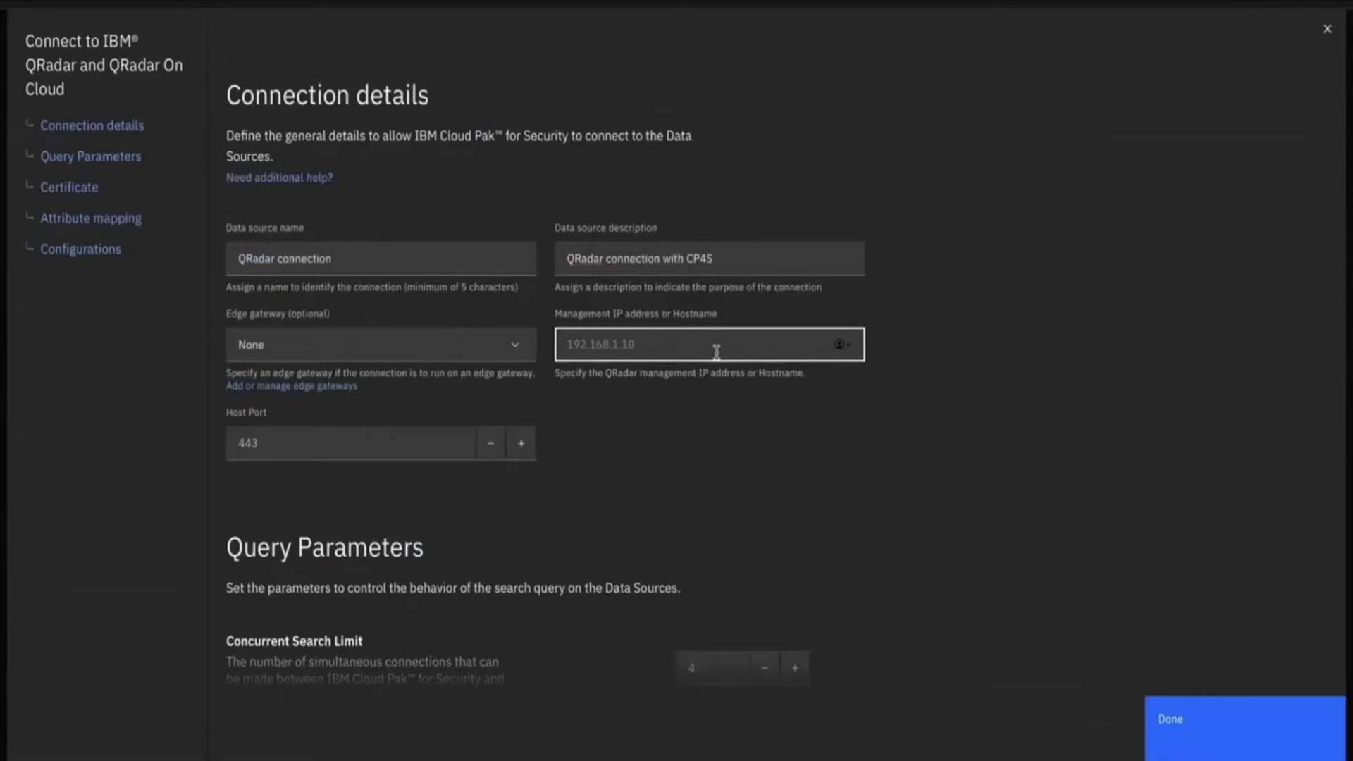
key("ctrl+v")
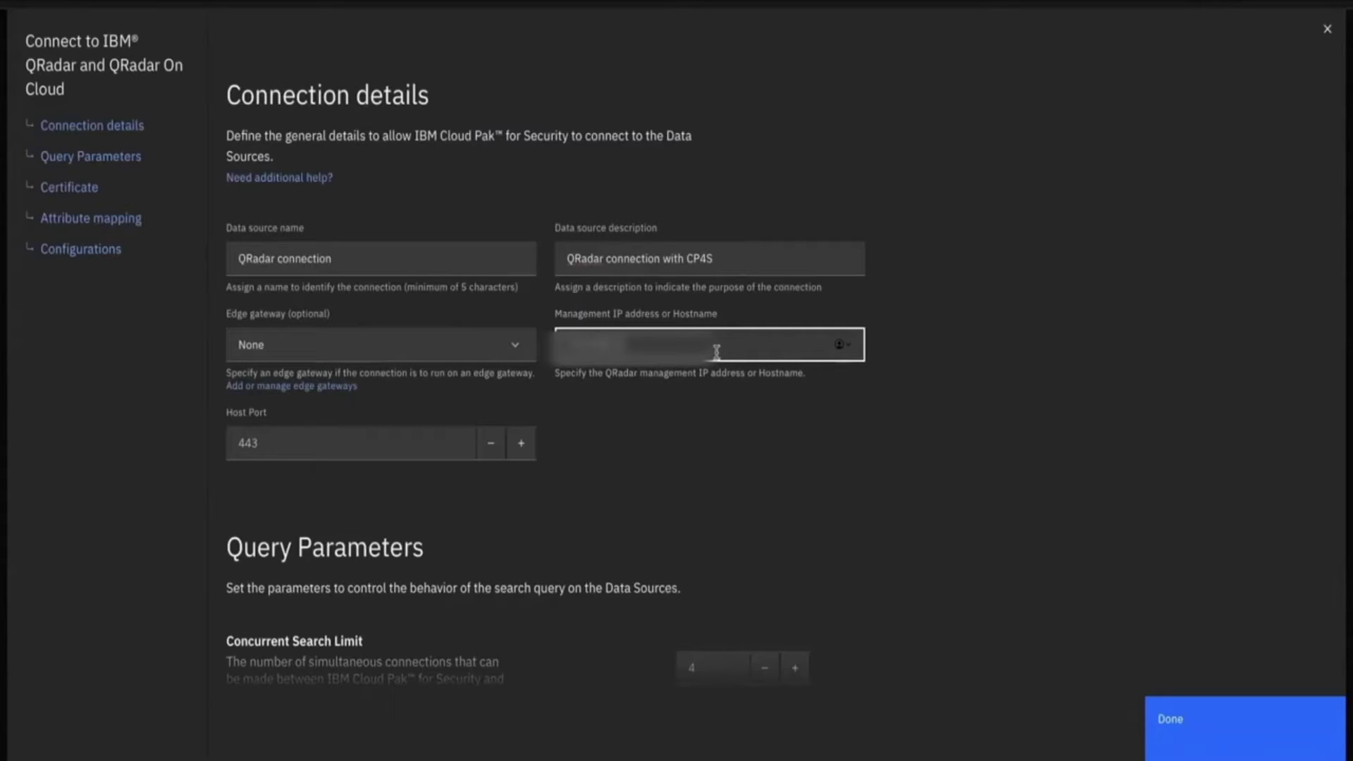
Step: Select Test-EdgeGateway-Connection as the edge gateway
left_click(513, 349)
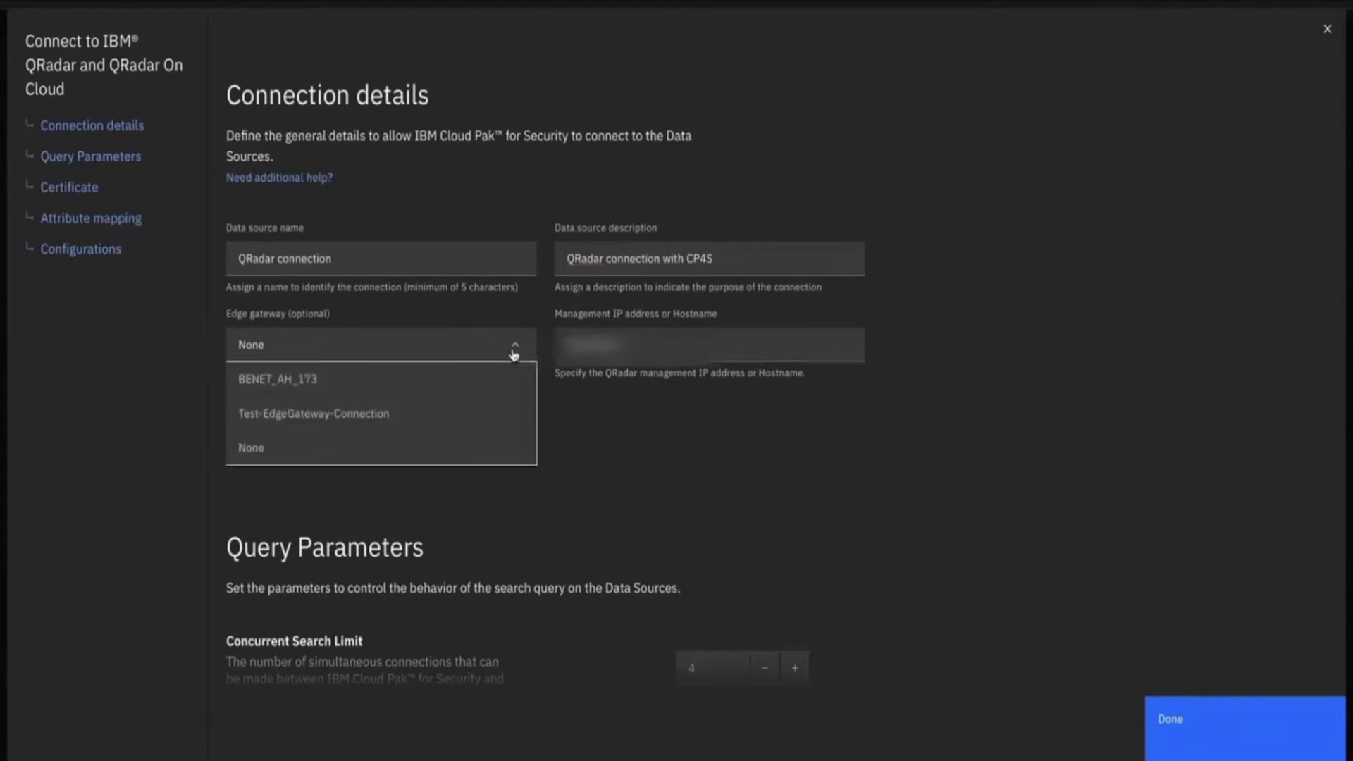
left_click(385, 414)
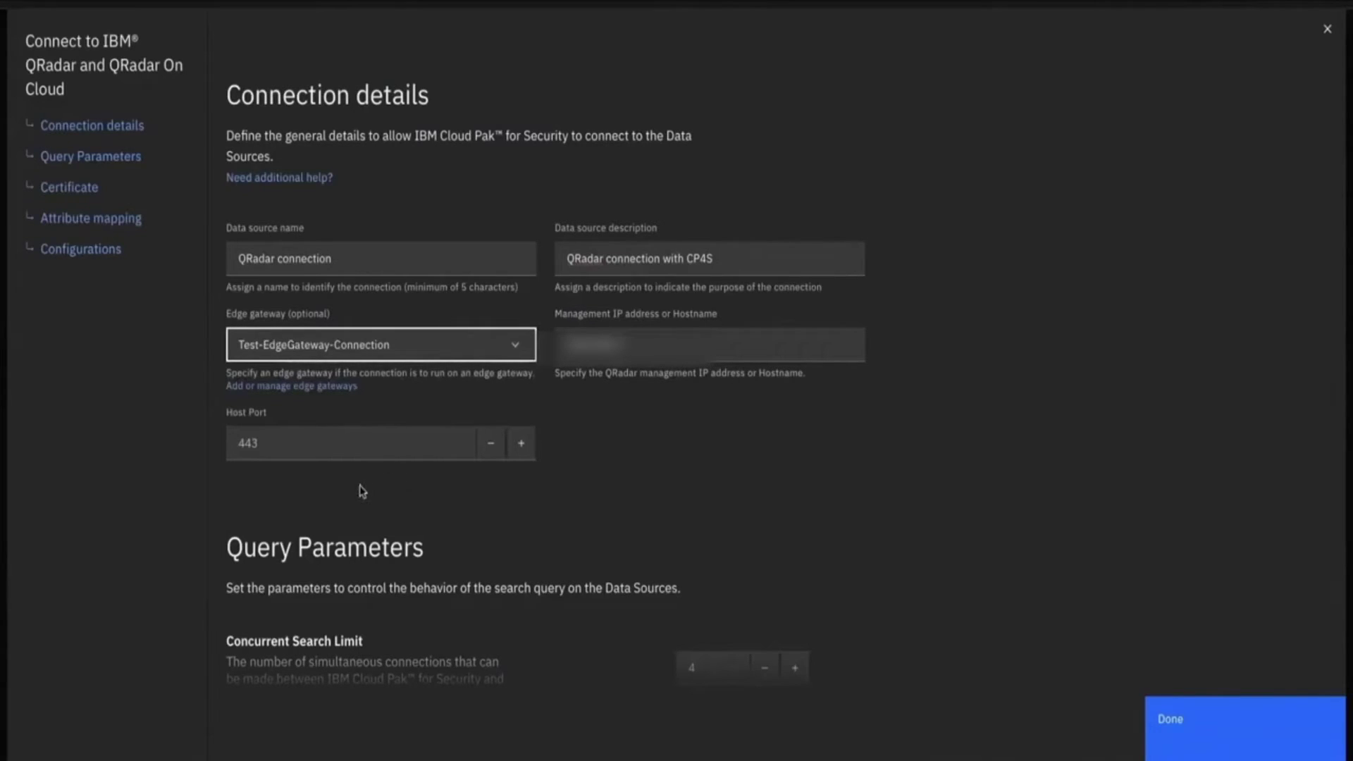
scroll(462, 547, "down", 4)
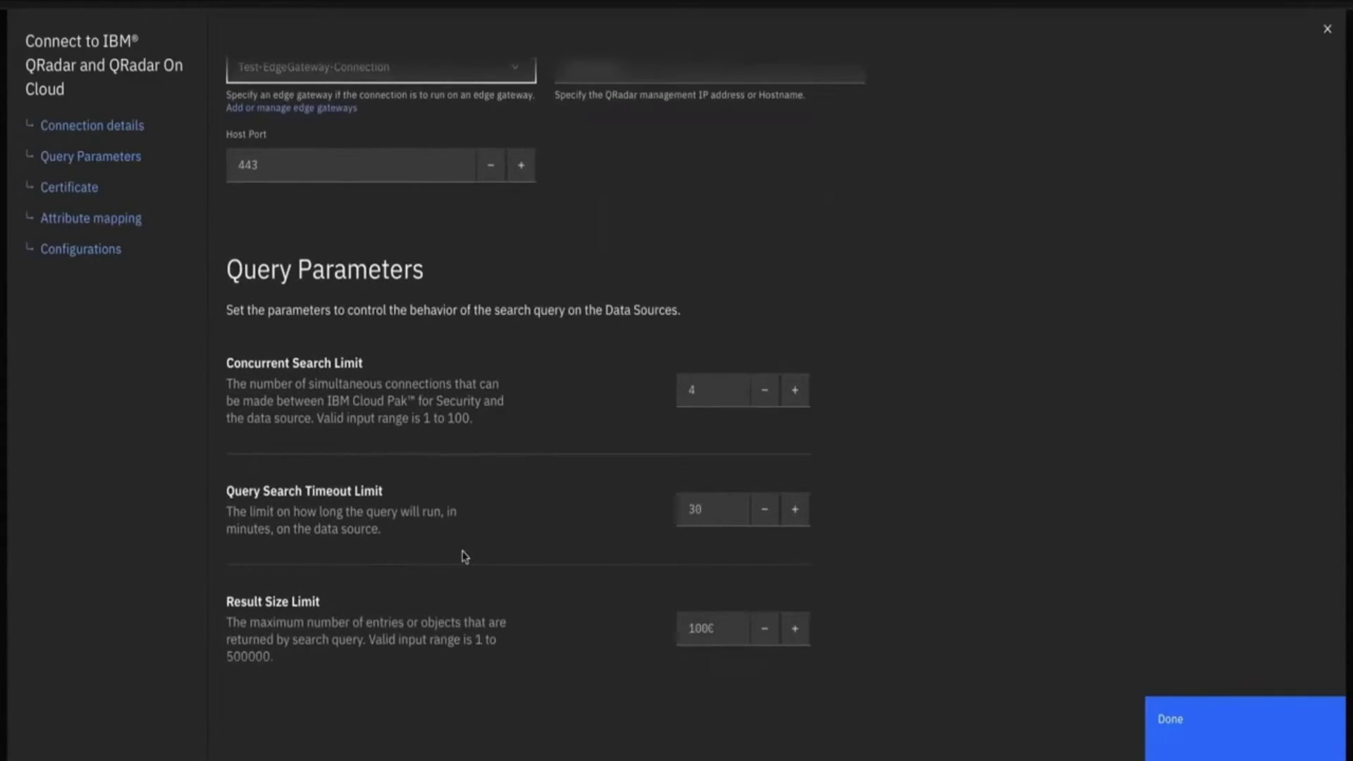
scroll(464, 557, "down", 1)
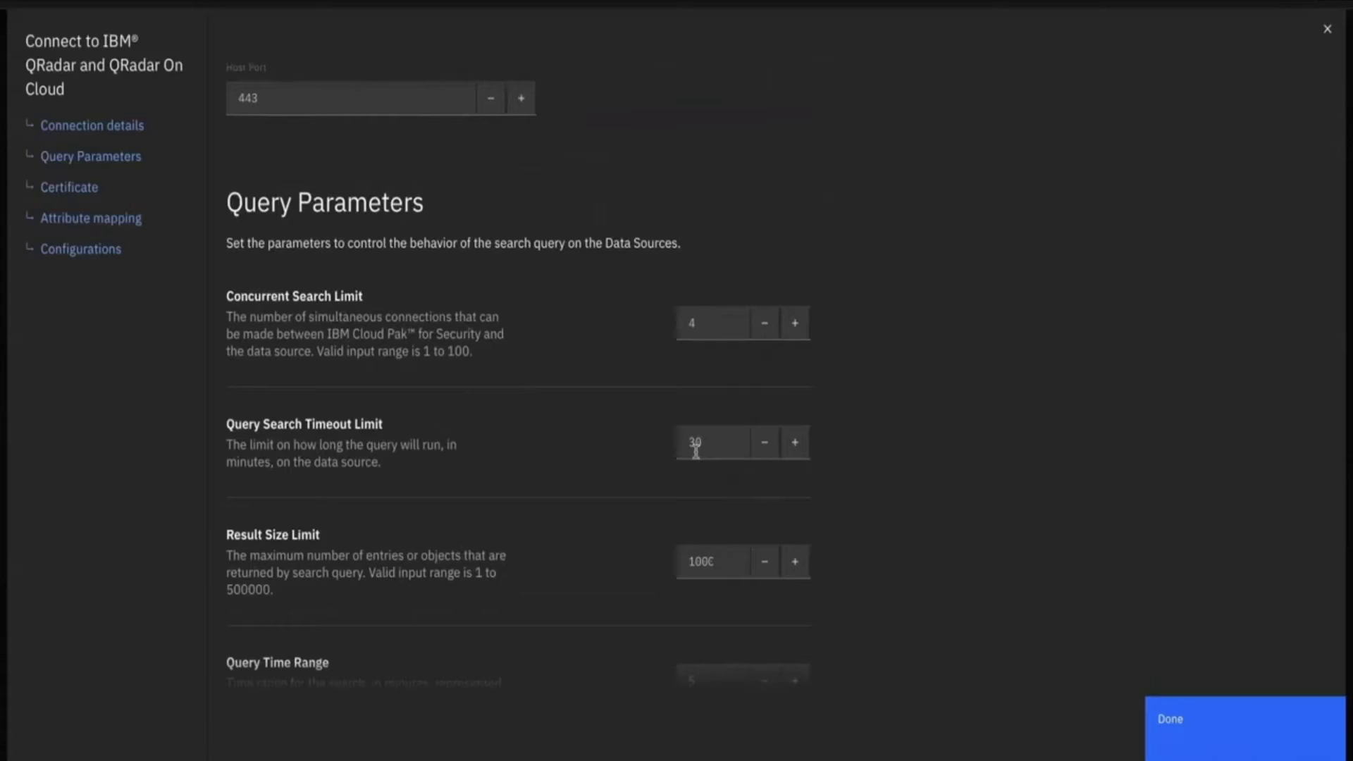
scroll(695, 450, "down", 8)
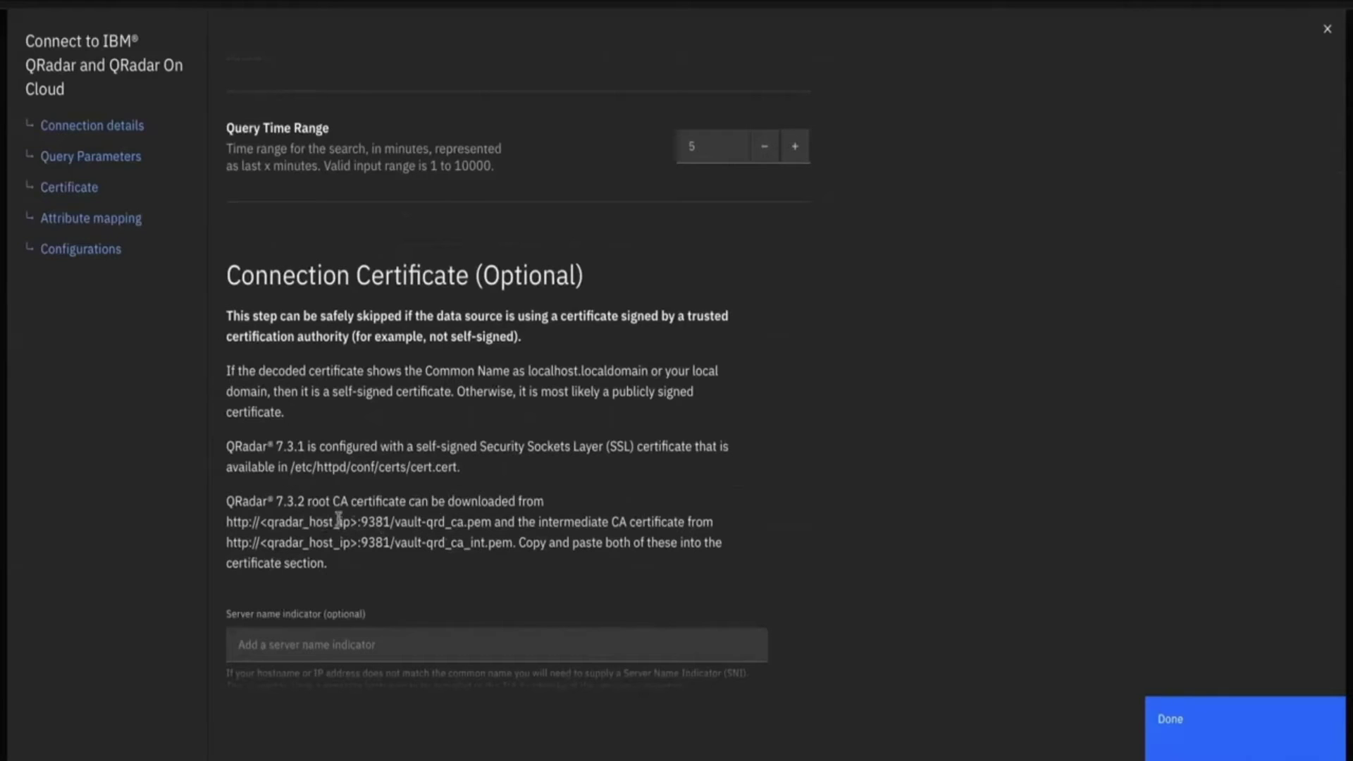
scroll(515, 546, "down", 2)
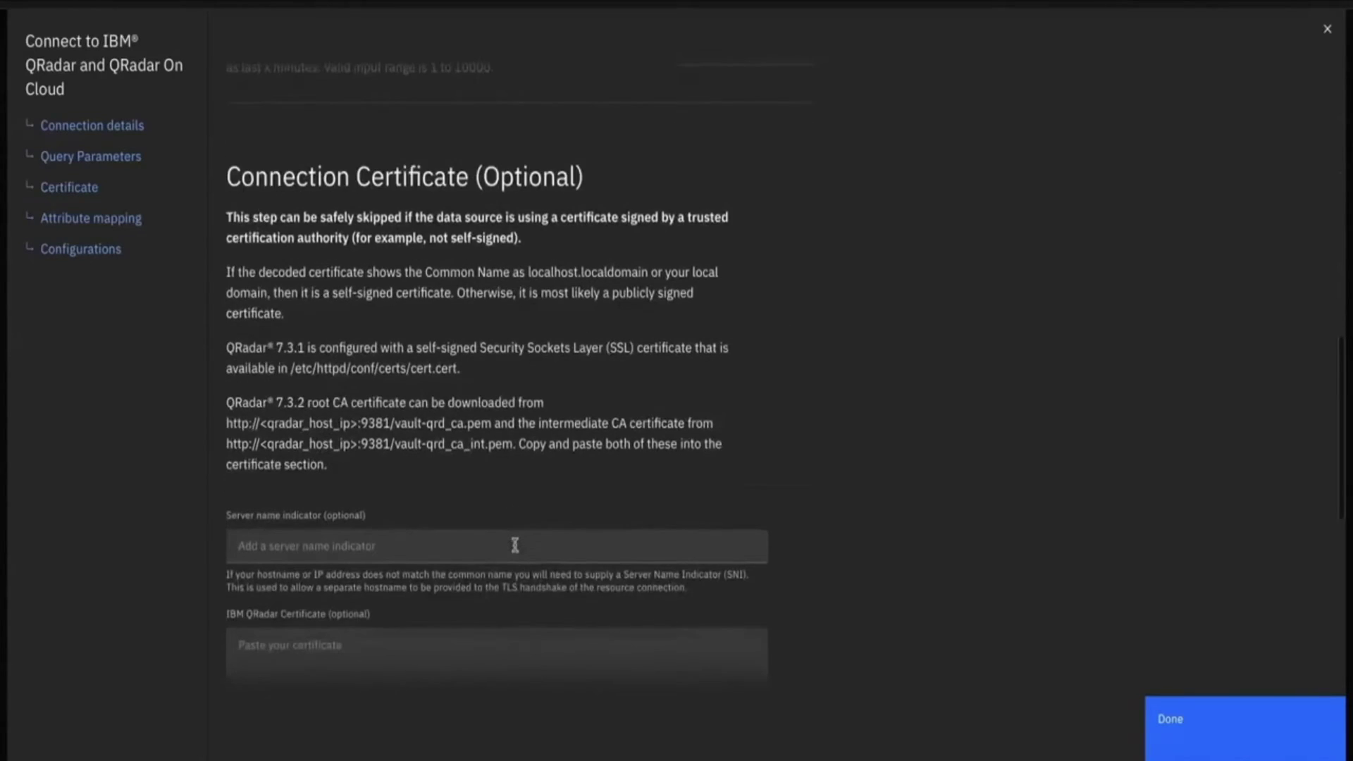
Step: Paste the QRadar certificate into the certificate field and delete its extra last line
left_click(345, 604)
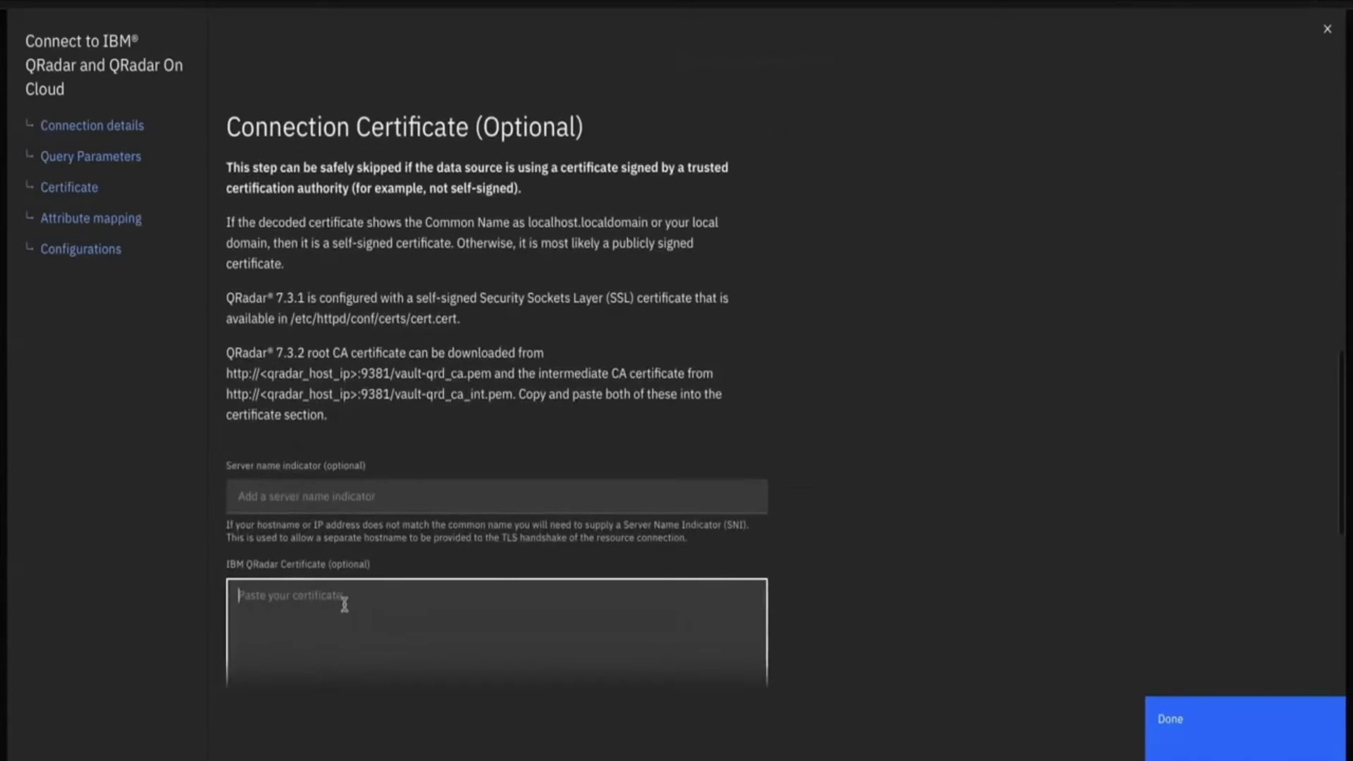
type("QRadar connection")
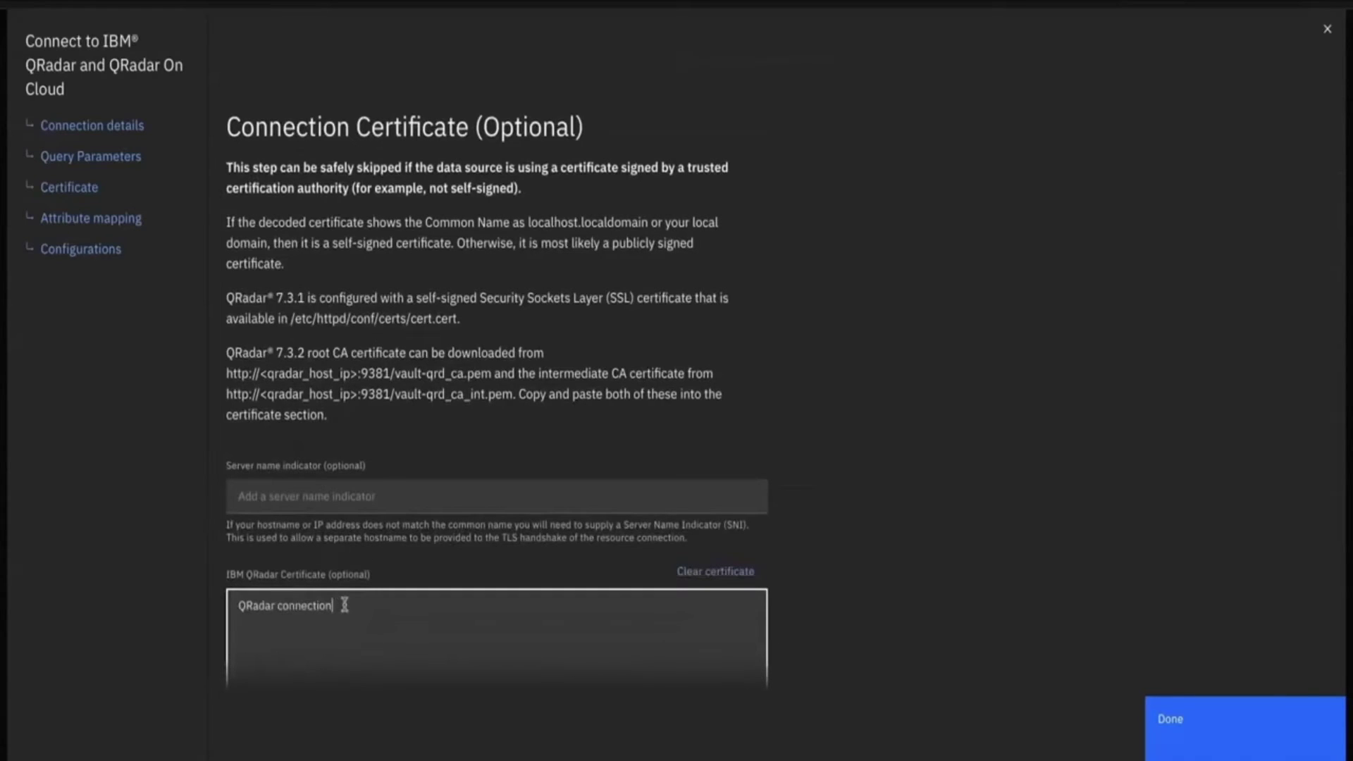
key("ctrl+z")
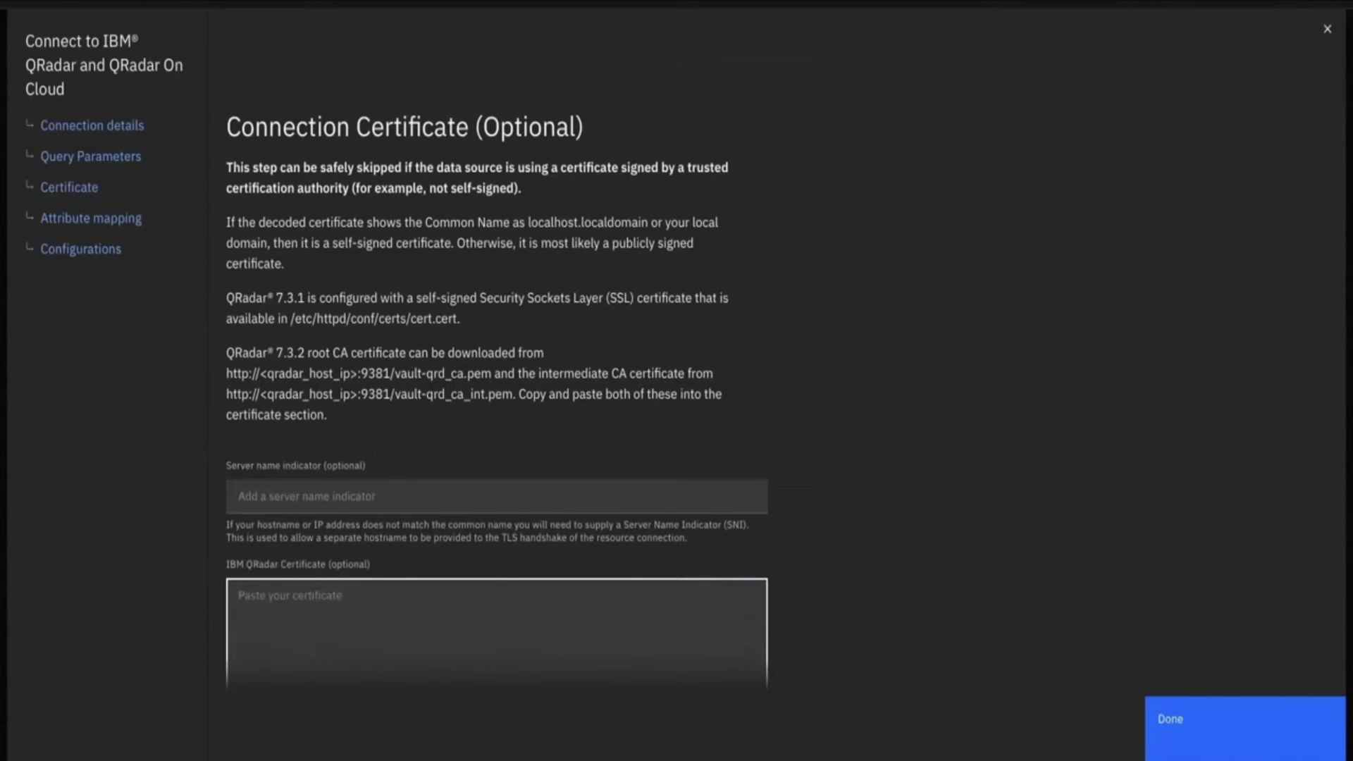
key("ctrl+v")
scroll(483, 595, "down", 5)
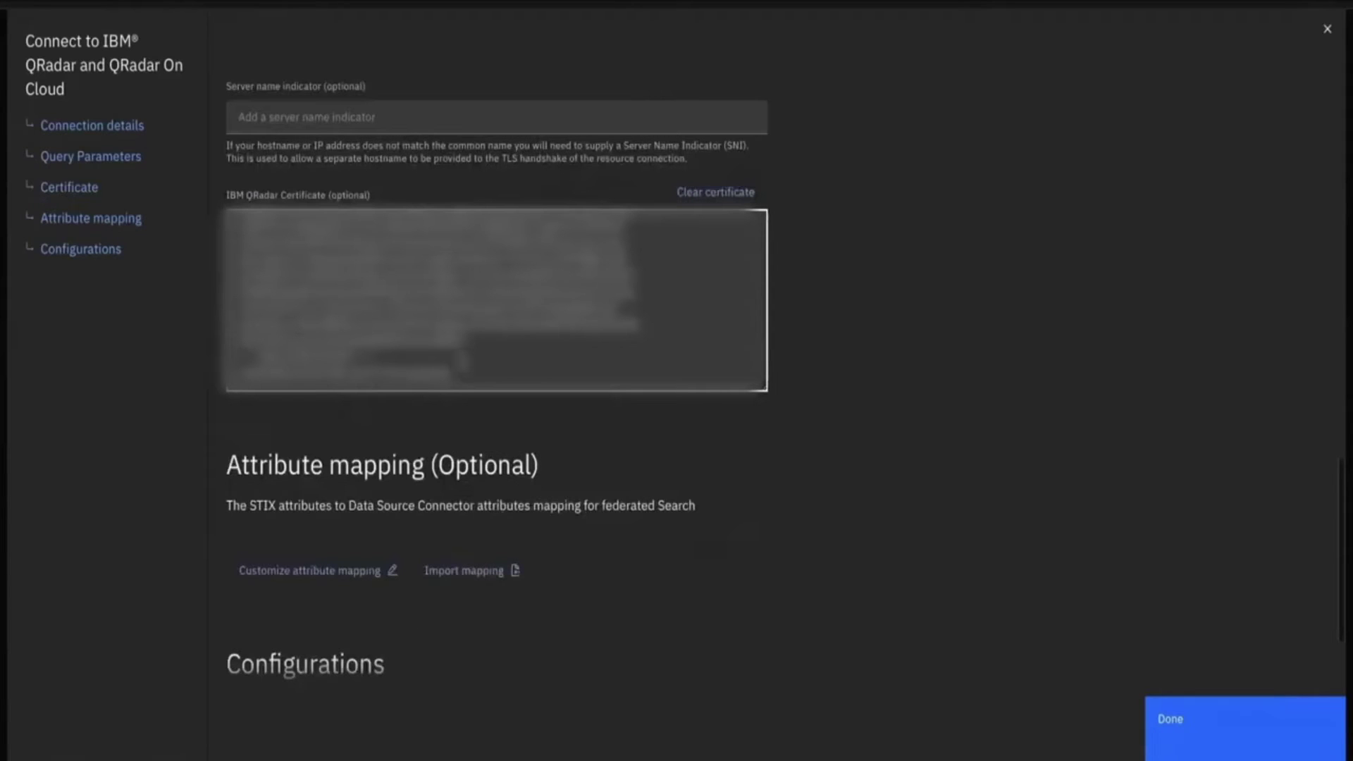
left_click_drag(451, 371, 232, 371)
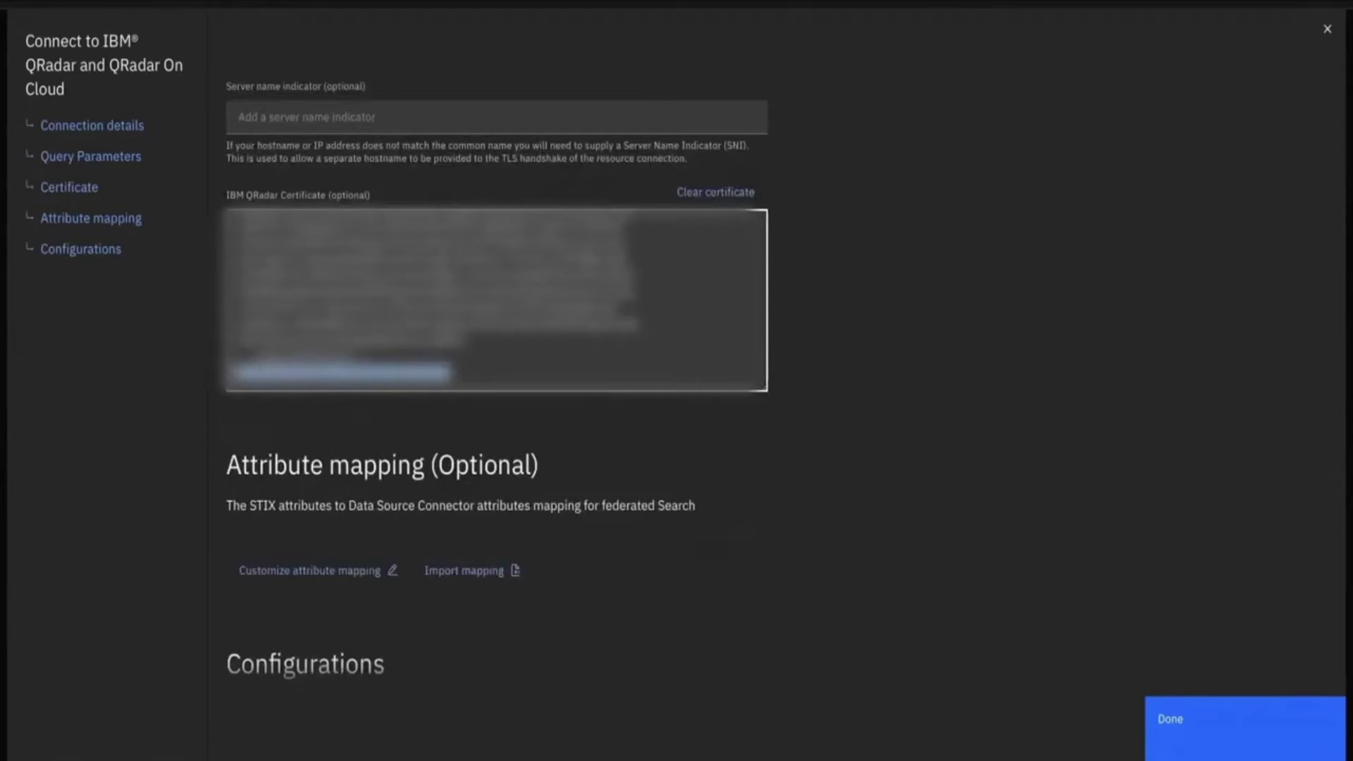
key("BackSpace")
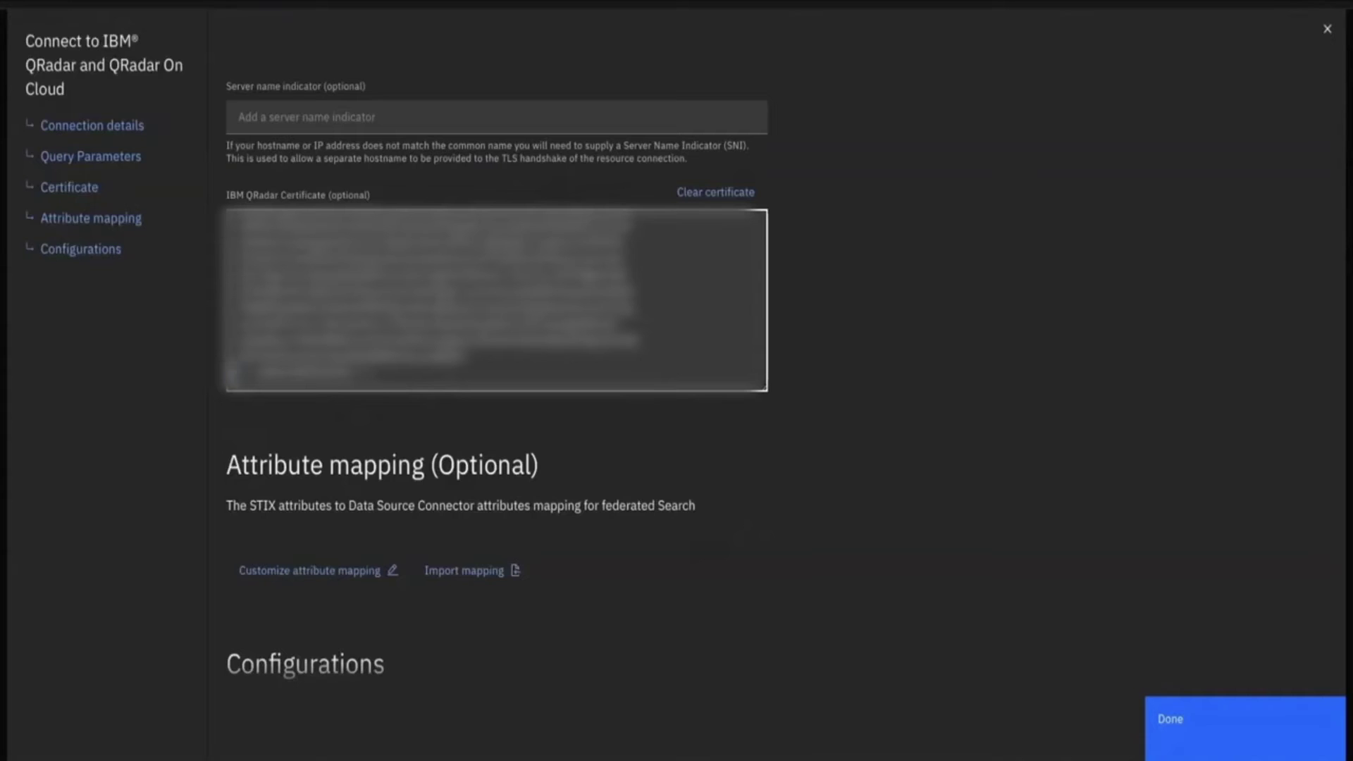
scroll(258, 521, "down", 2)
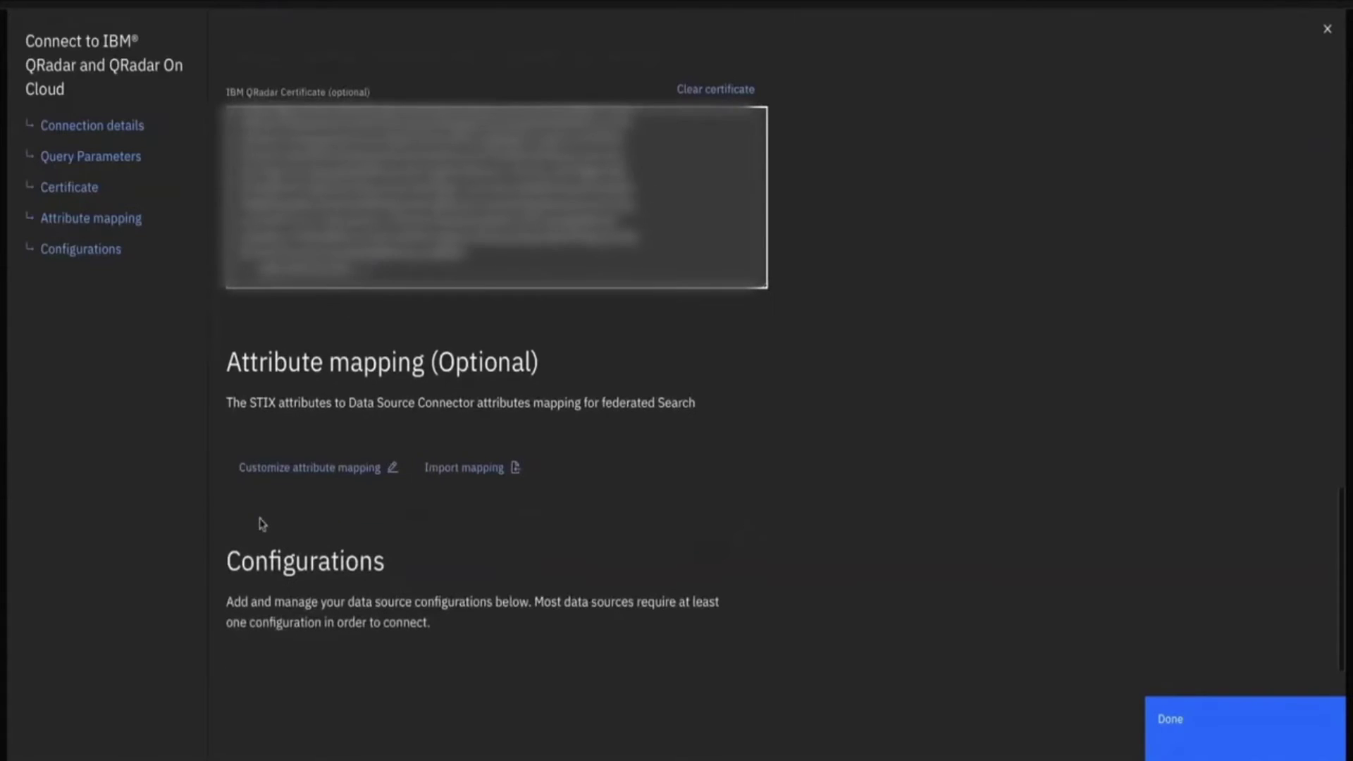
Step: Add a new configuration named 'QRadar connection'
scroll(290, 595, "down", 1)
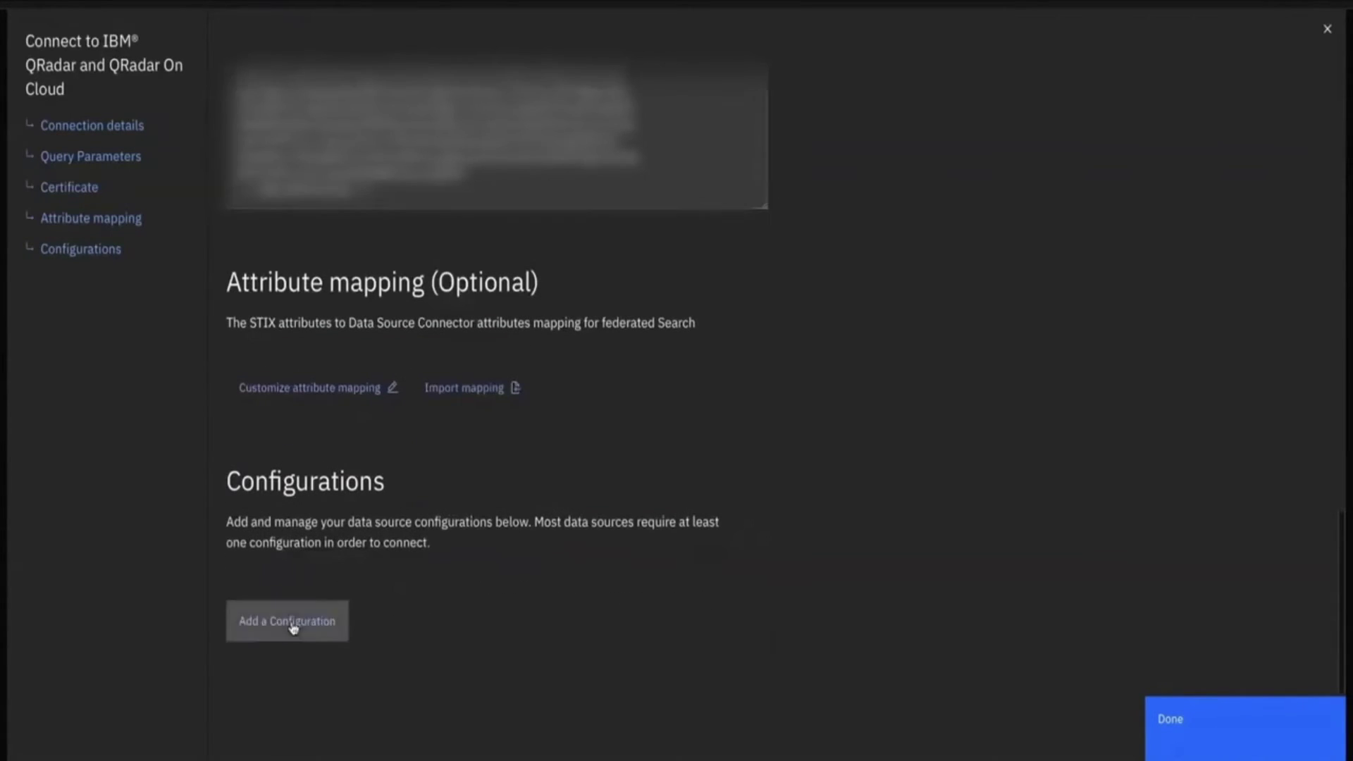
left_click(293, 625)
scroll(365, 670, "down", 2)
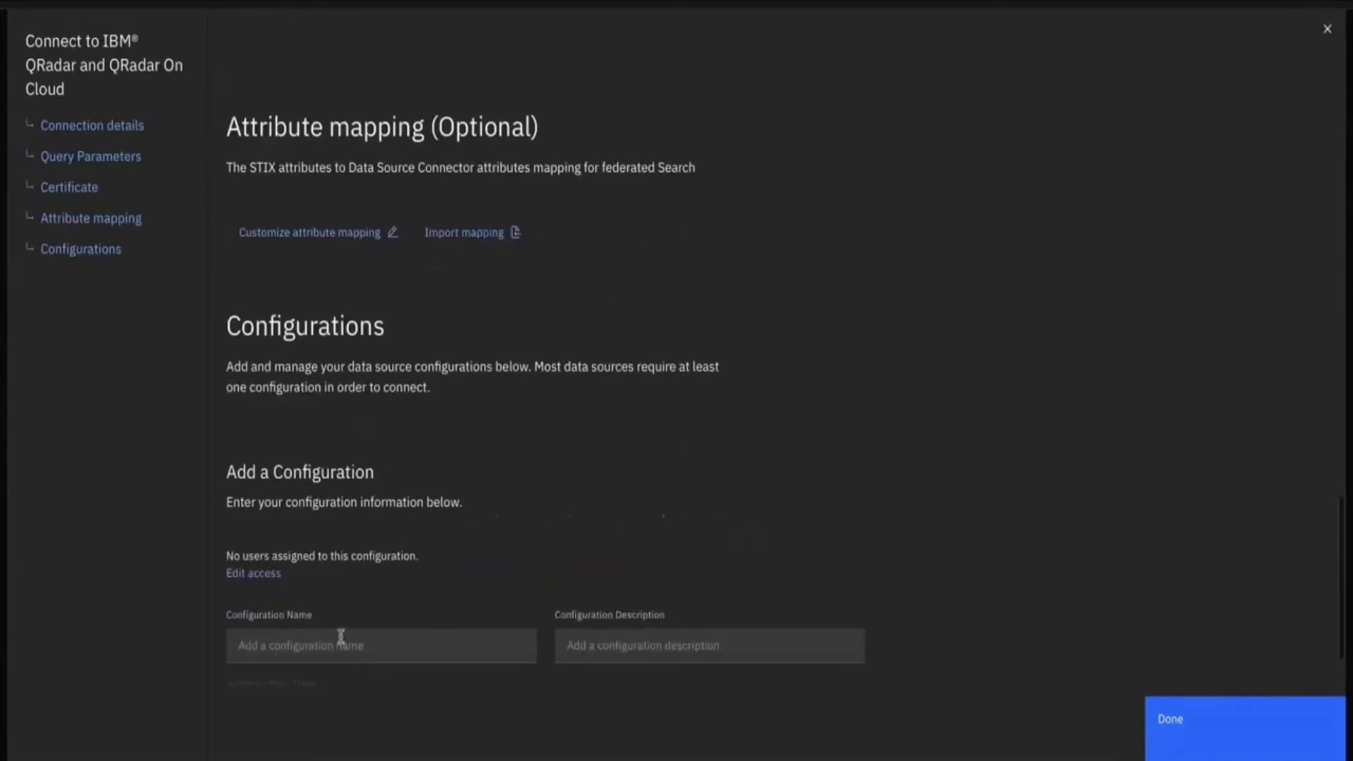
left_click(341, 647)
type("Q")
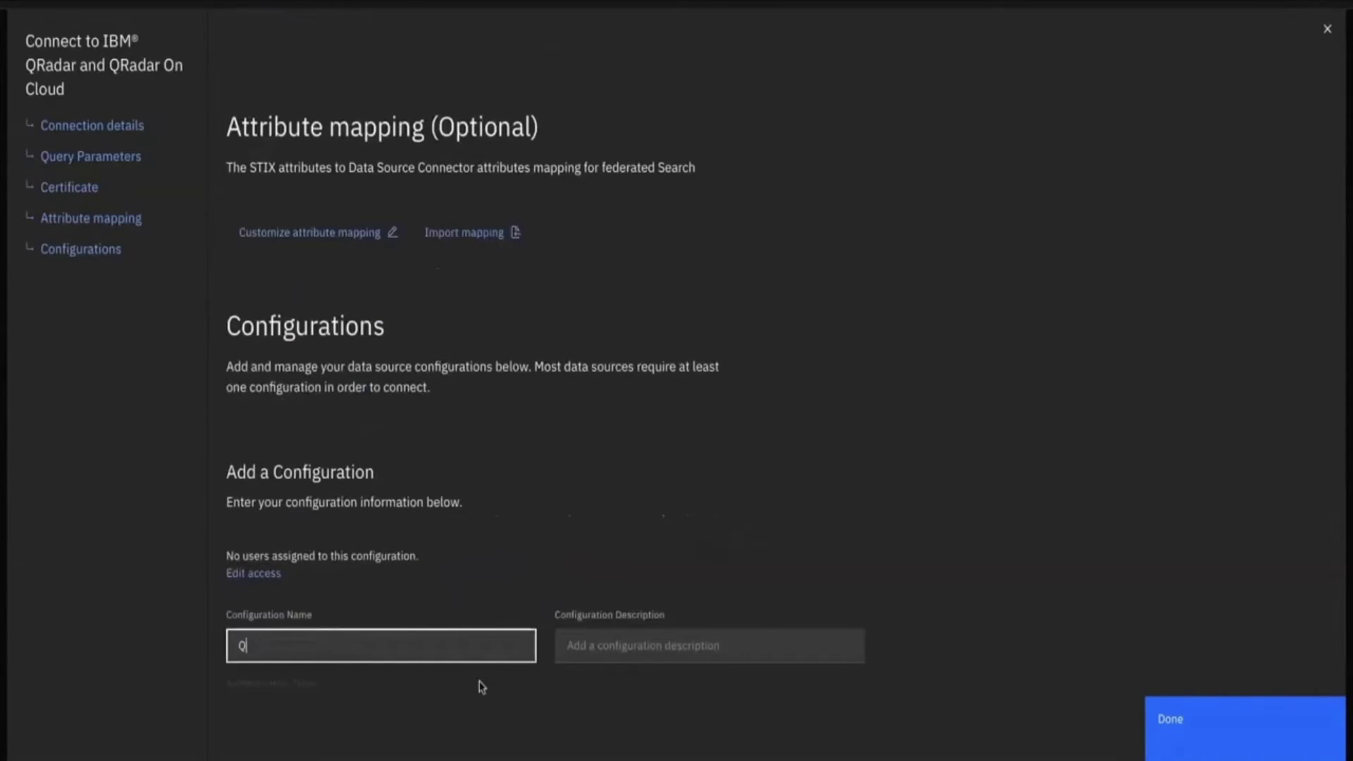
type("Radar connection")
Step: Describe the configuration as 'QRadar connection with CP4S', paste the authentication token, and save
left_click(600, 640)
scroll(603, 642, "down", 2)
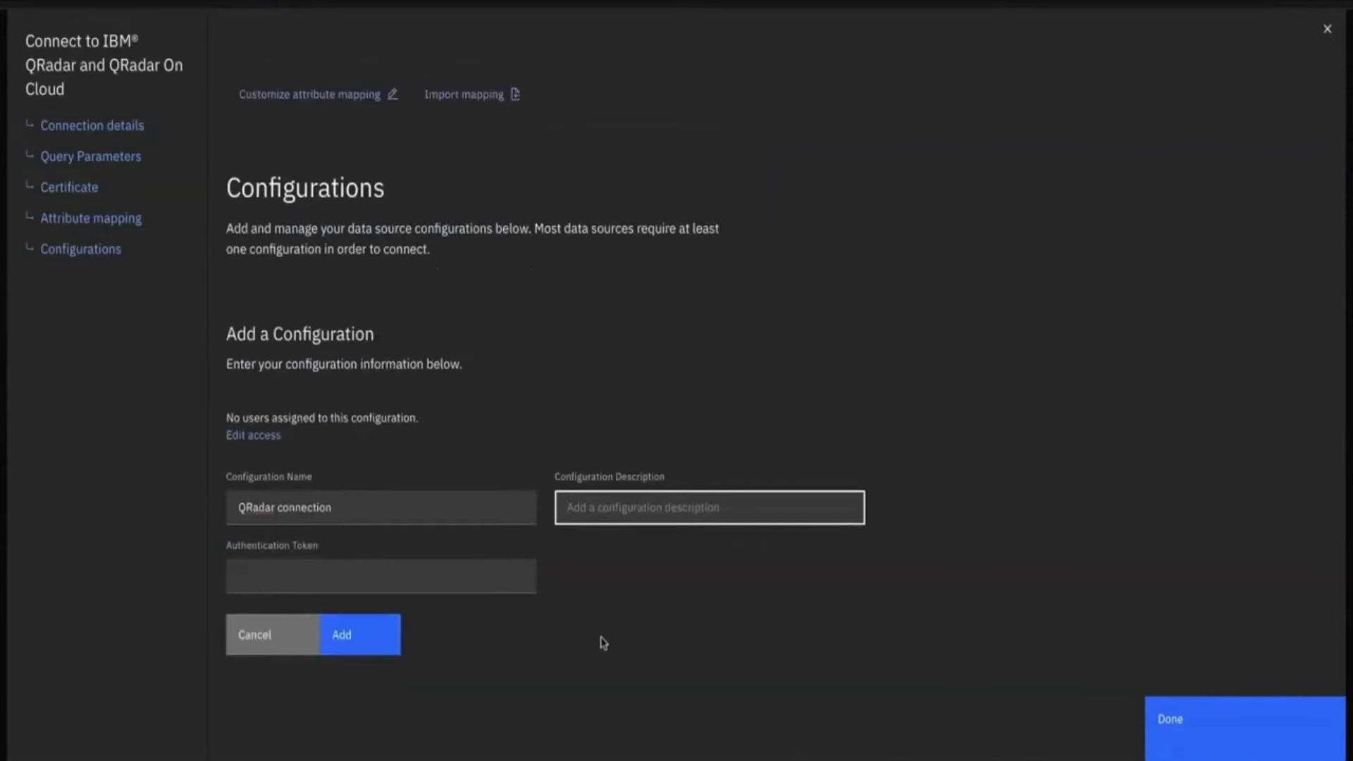
type("QRadar")
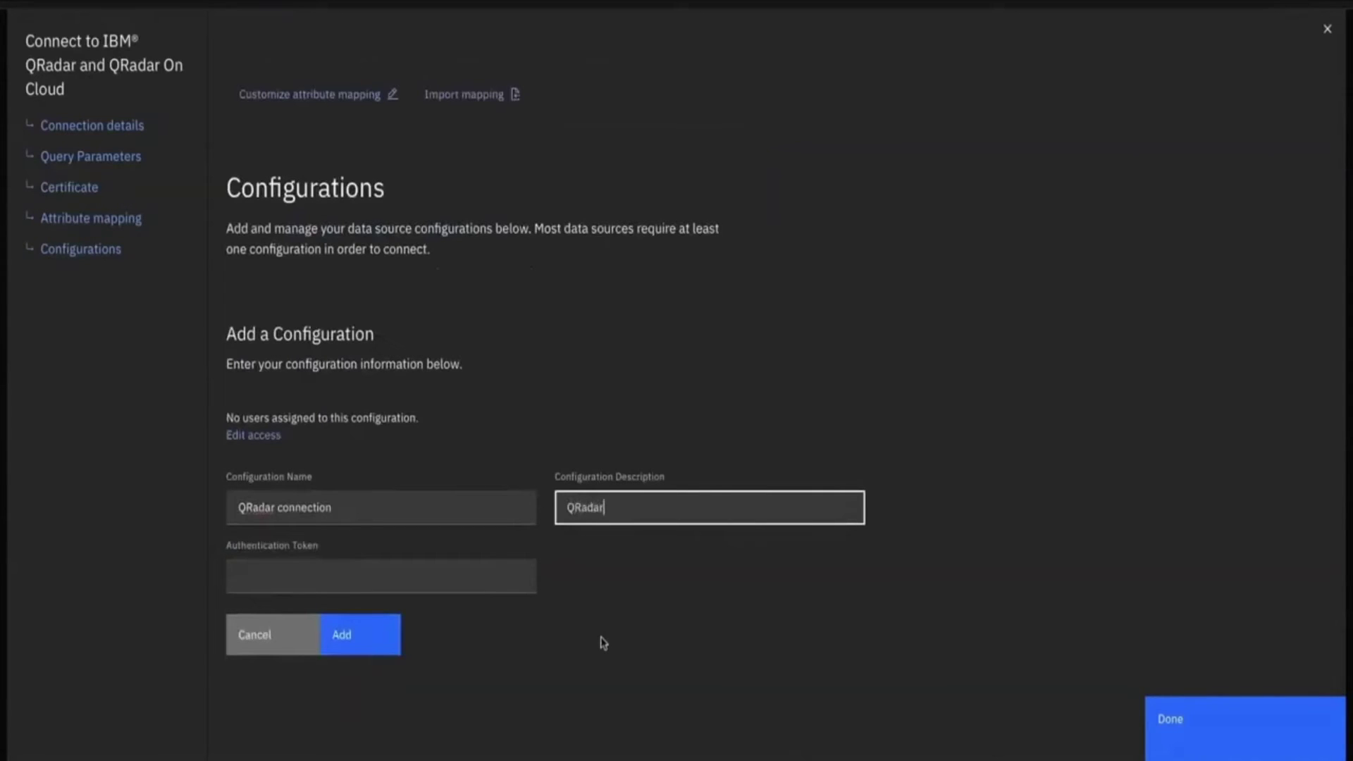
type(" connection with CP4S")
left_click(363, 583)
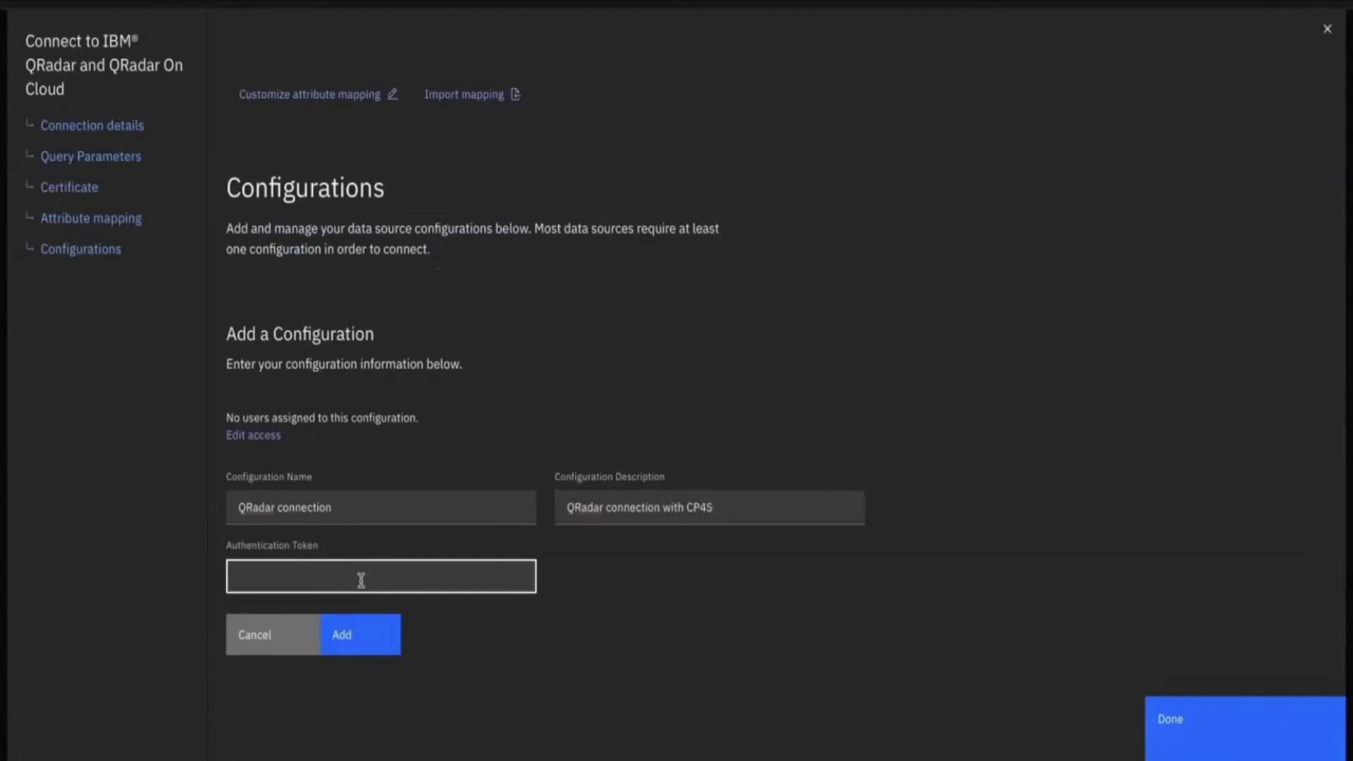
key("ctrl+v")
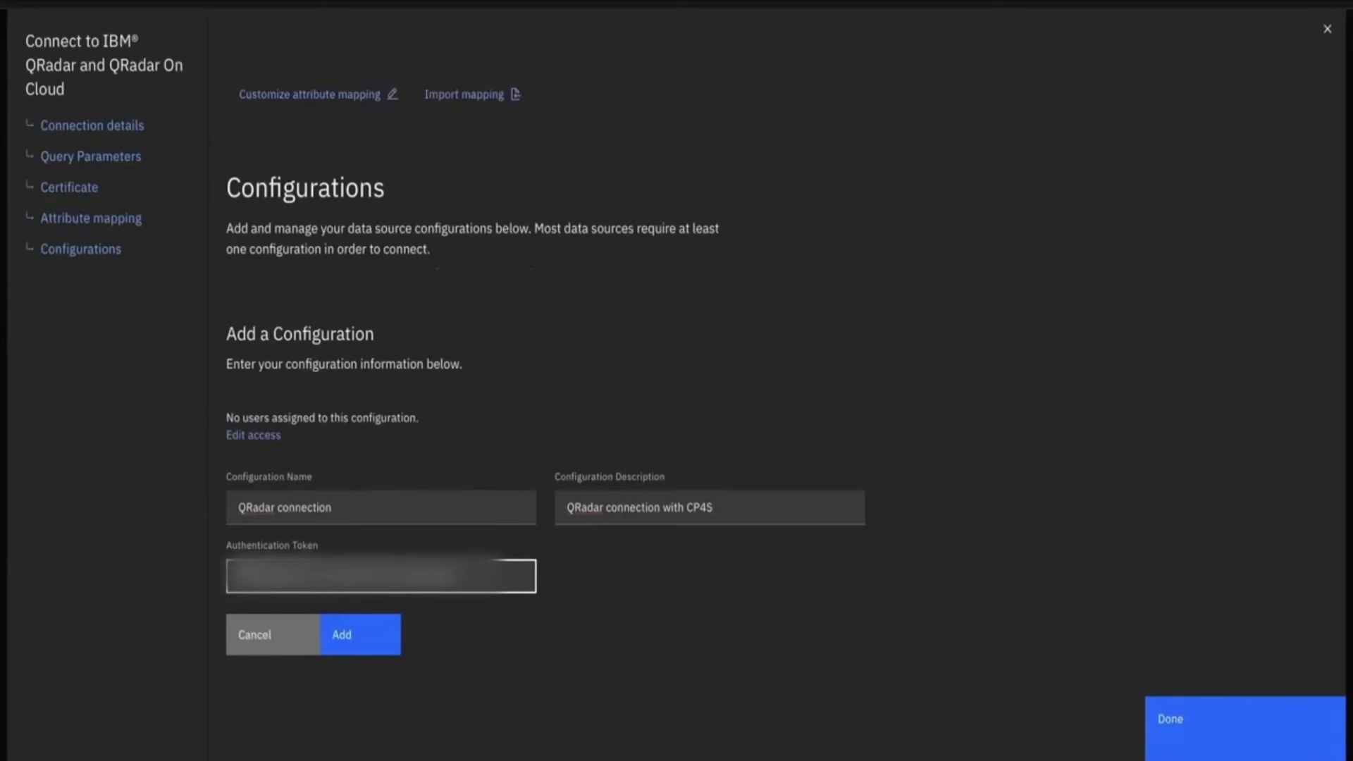
left_click(1196, 731)
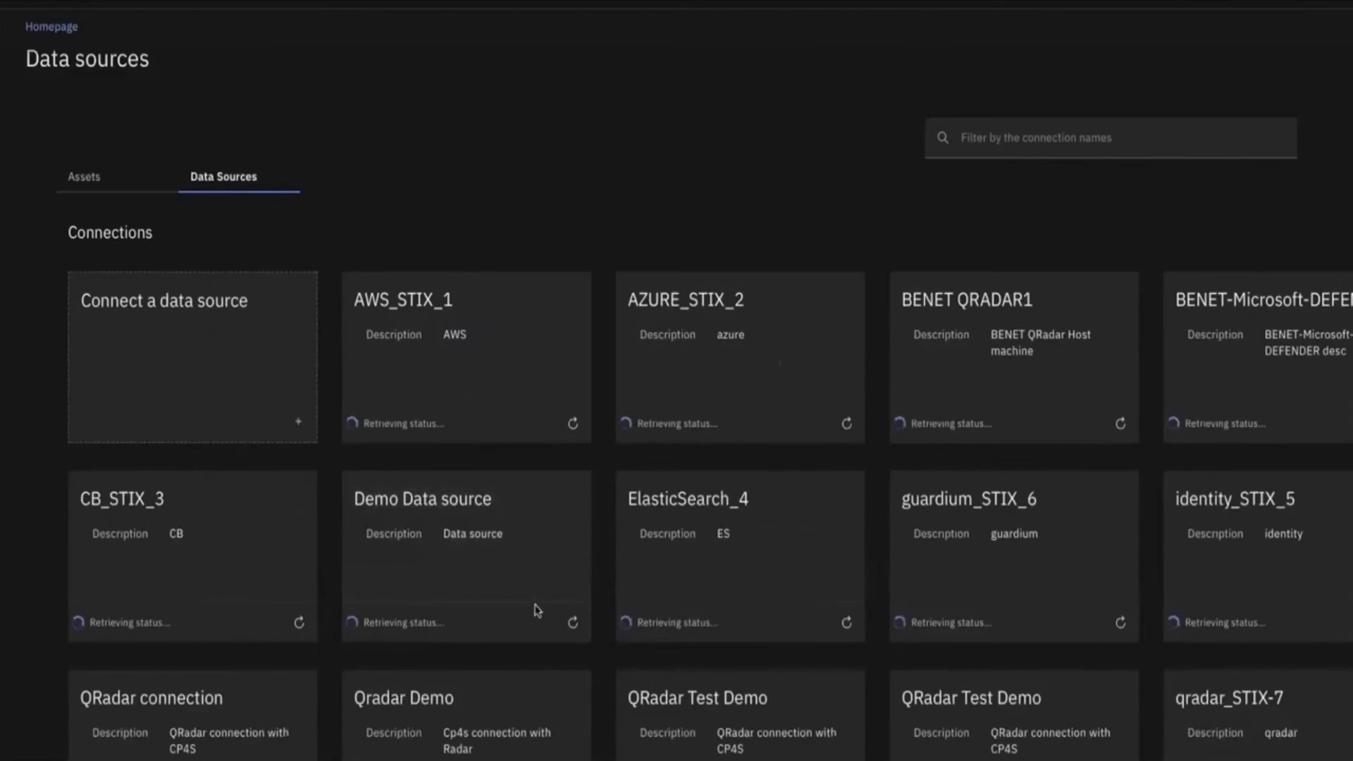
Step: Scroll the Data sources page down to find the new QRadar connection card
scroll(539, 526, "down", 2)
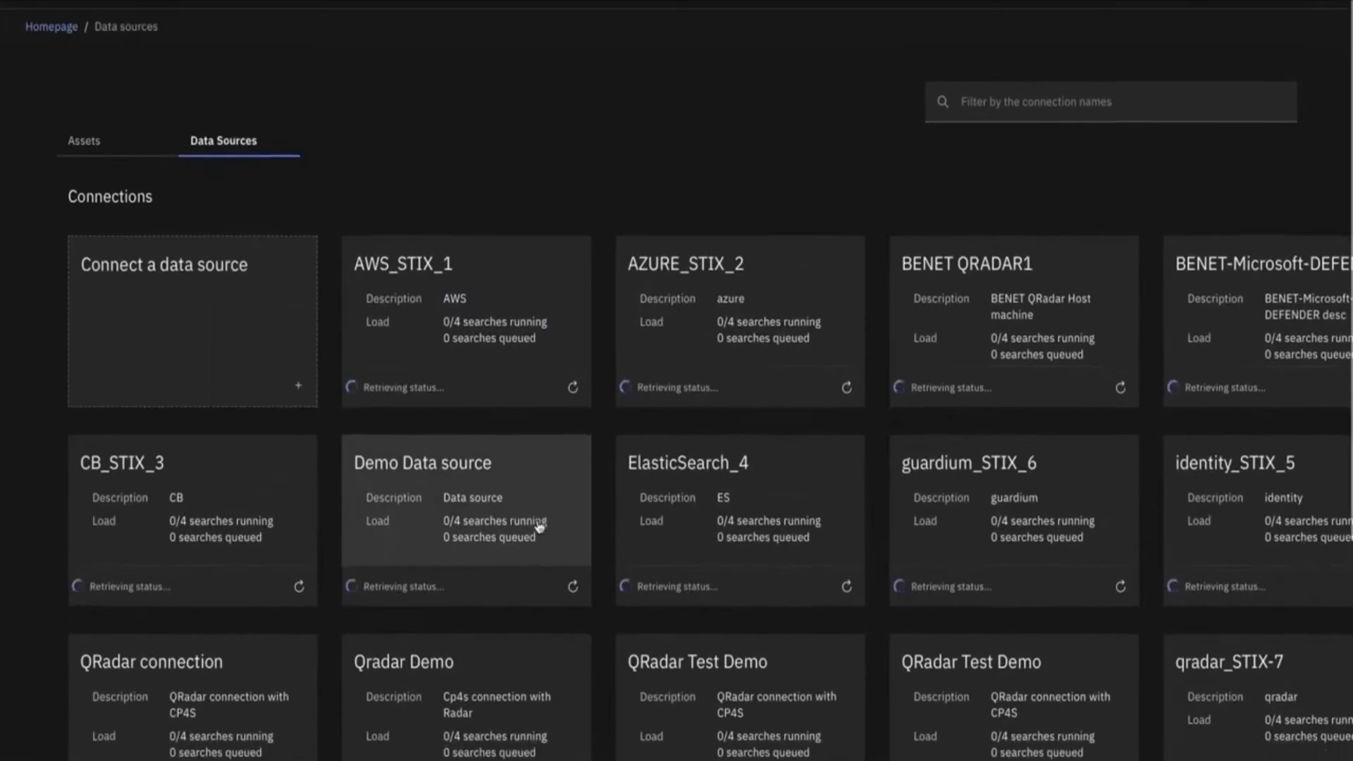
scroll(539, 527, "down", 3)
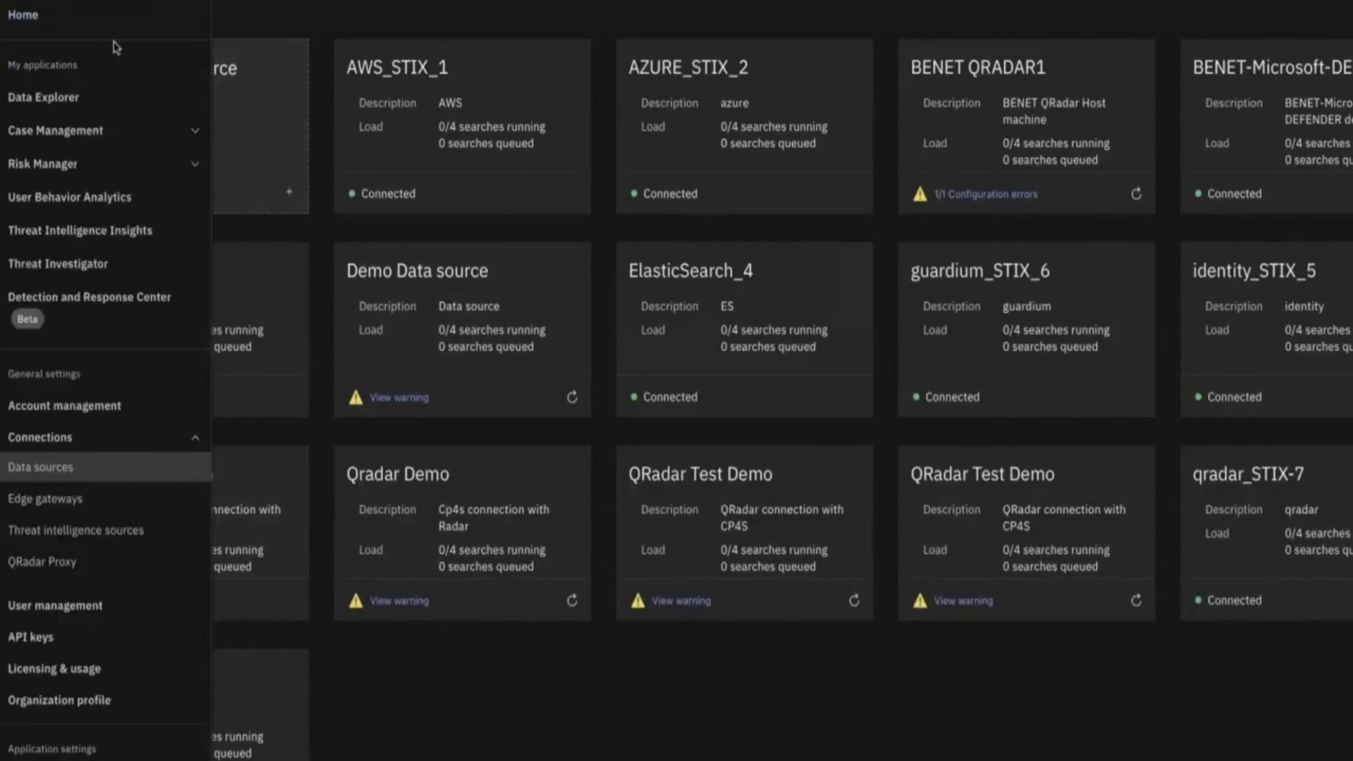
Step: In Data Explorer, start a STIX query using the url:value (dnsdomainname) observable
left_click(74, 101)
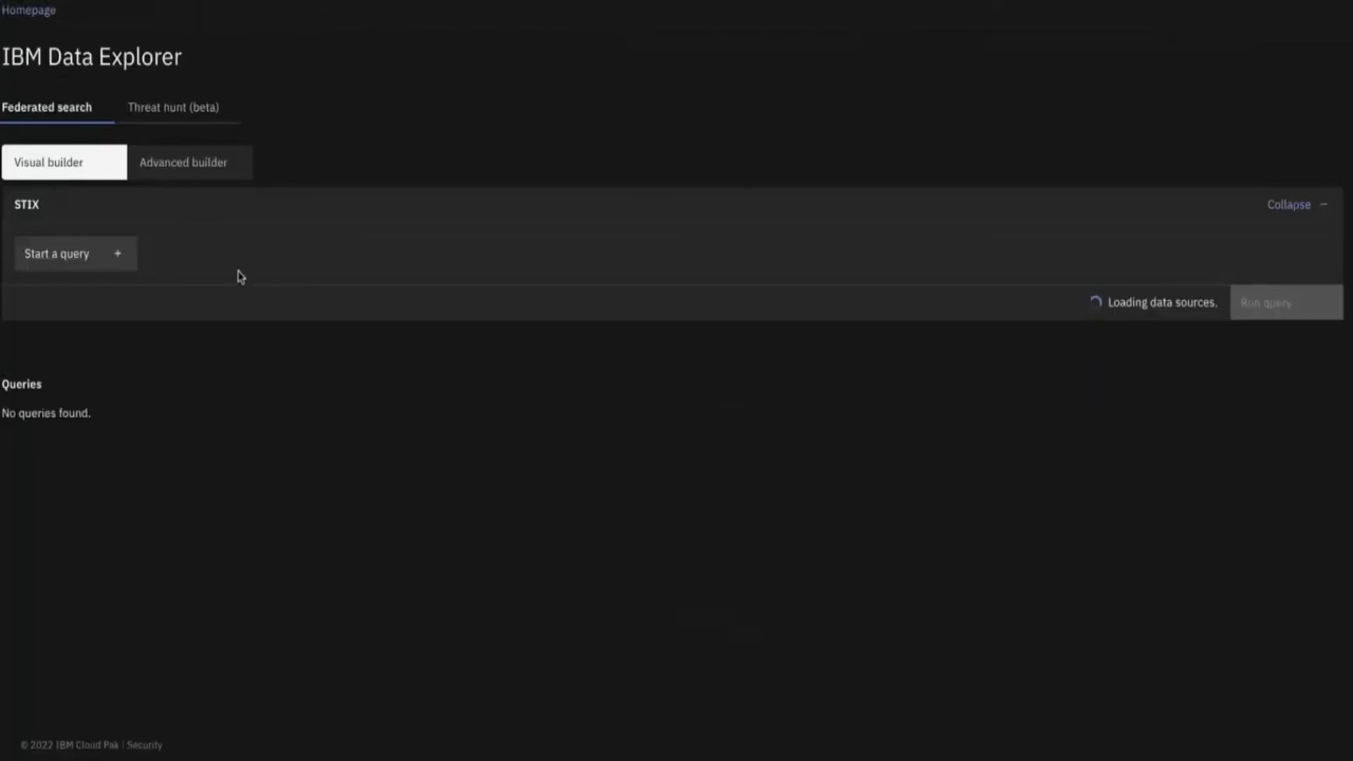
left_click(120, 254)
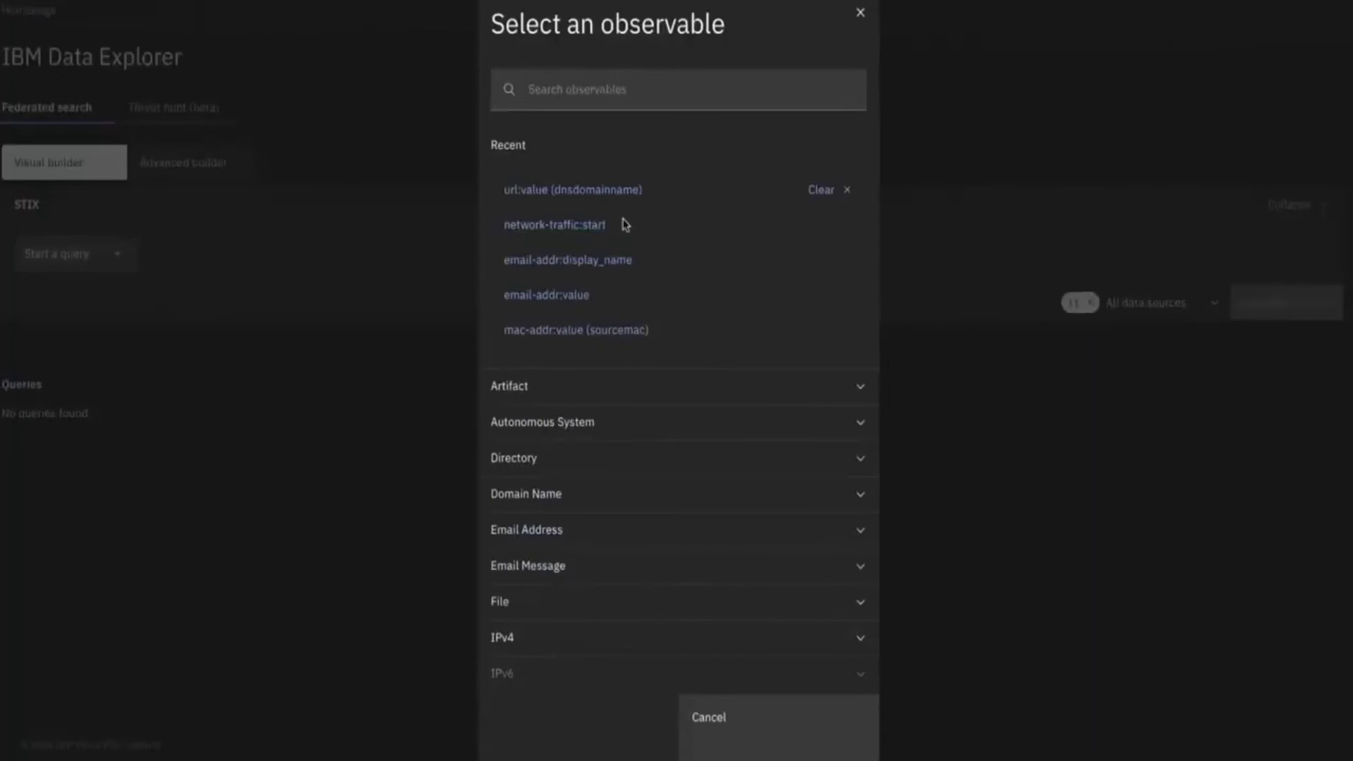
scroll(641, 577, "down", 3)
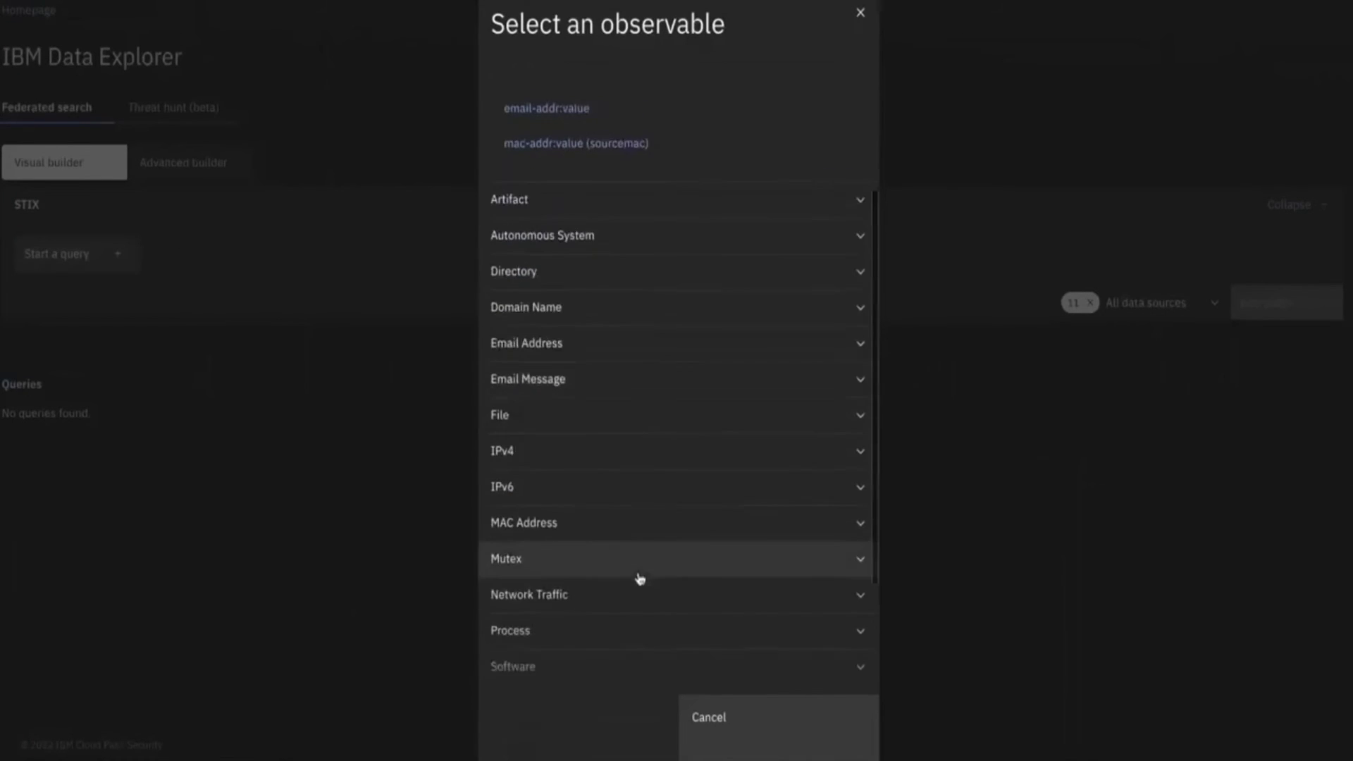
scroll(640, 578, "down", 5)
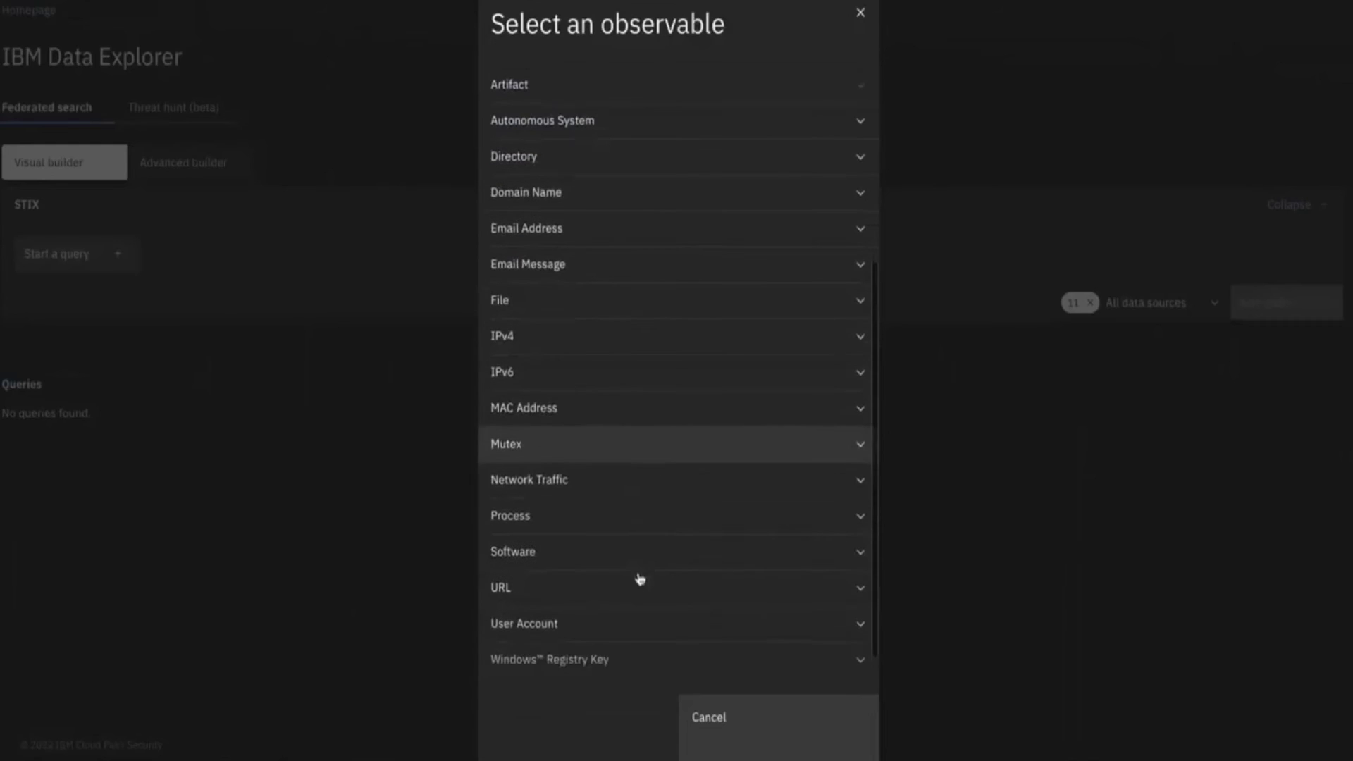
left_click(680, 547)
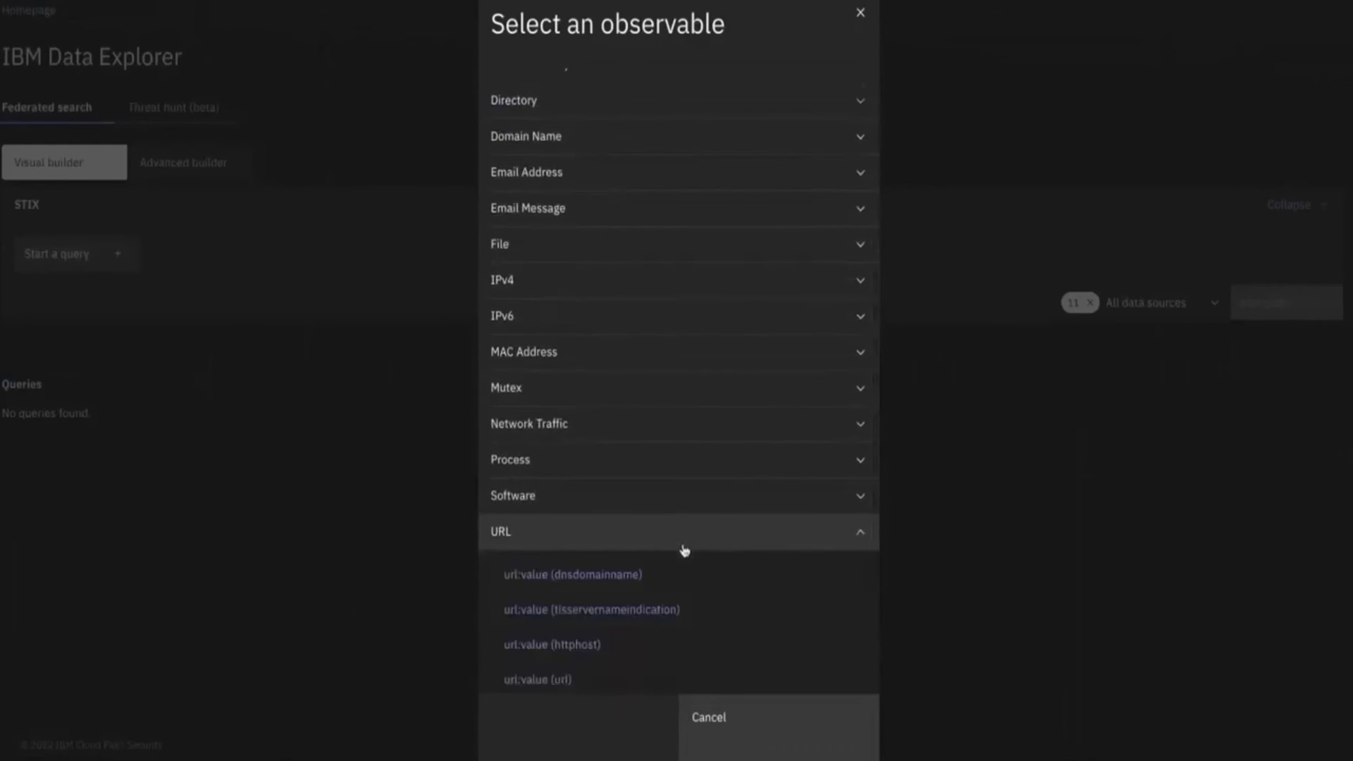
left_click(631, 577)
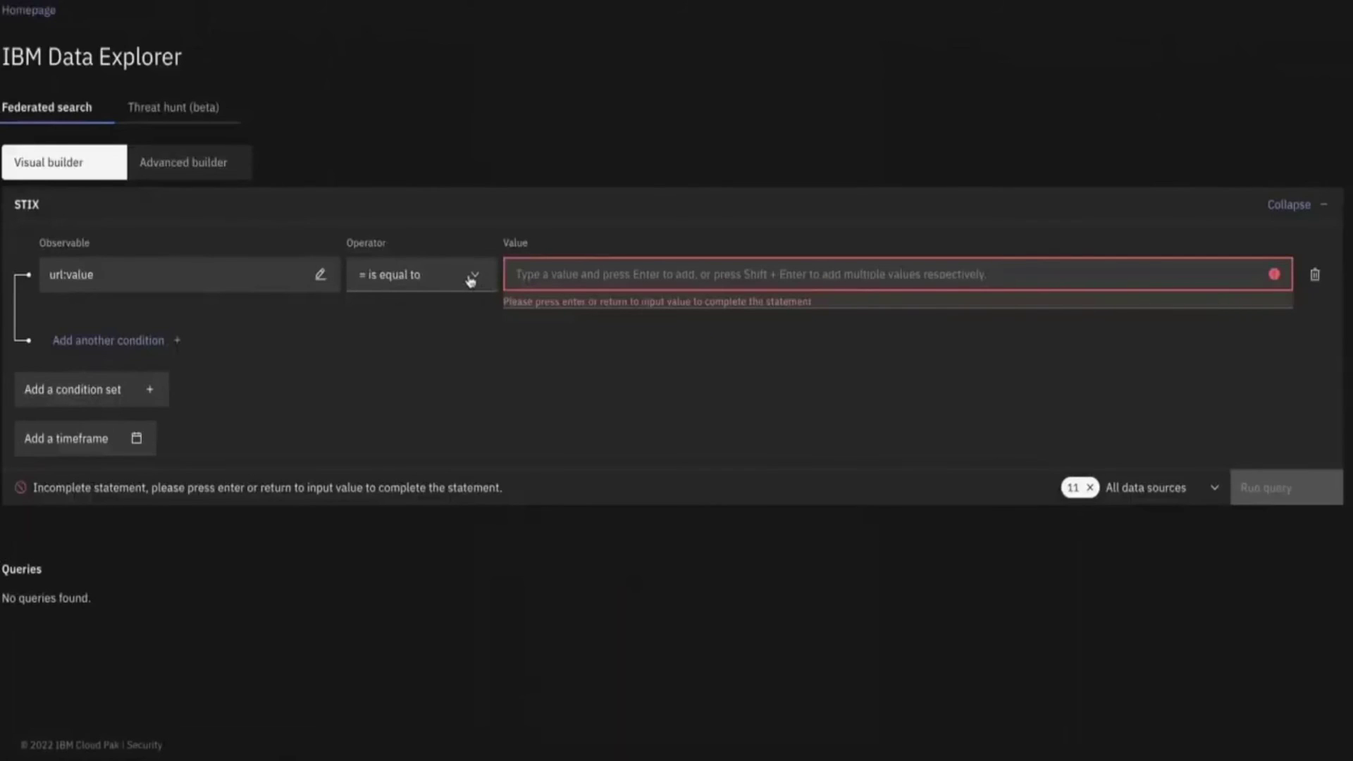
Step: Change the operator to 'is not equal to' and set the value to the pasted URL
left_click(471, 281)
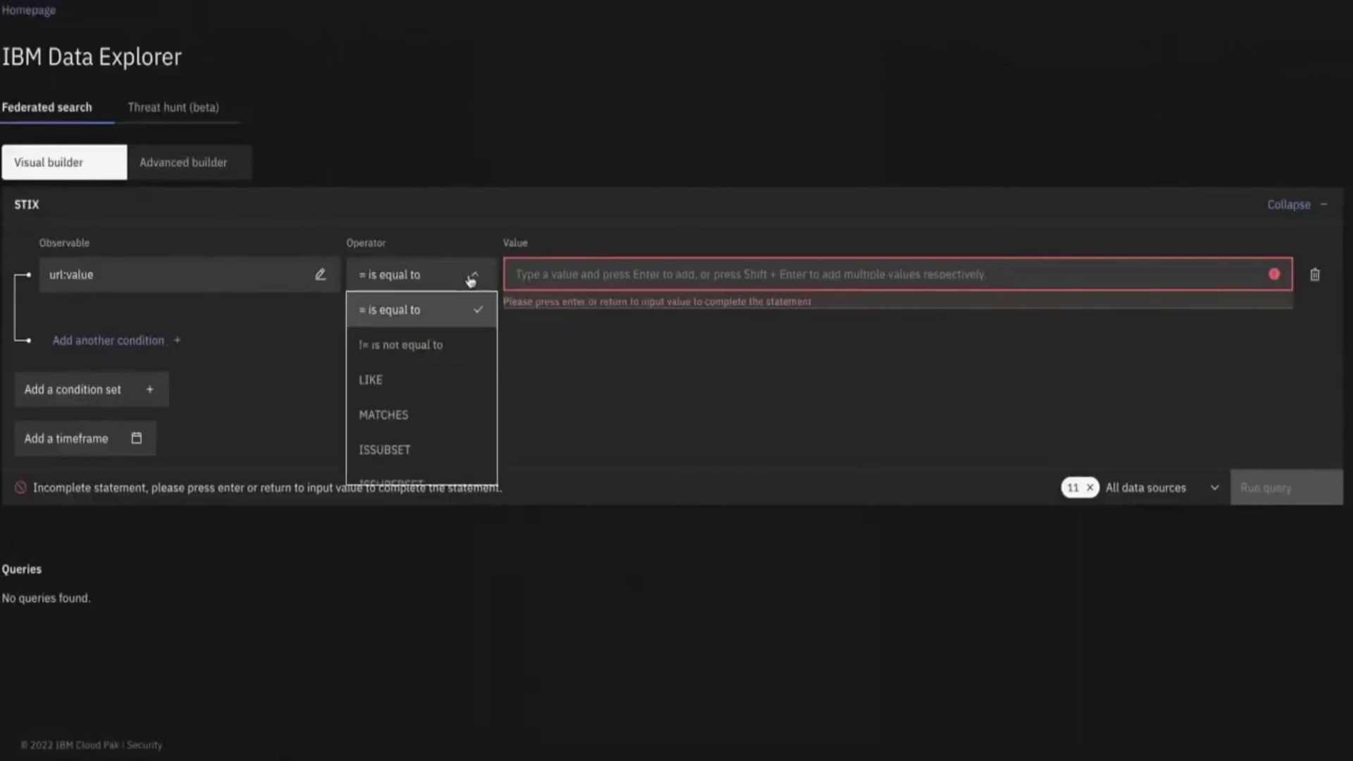
left_click(430, 350)
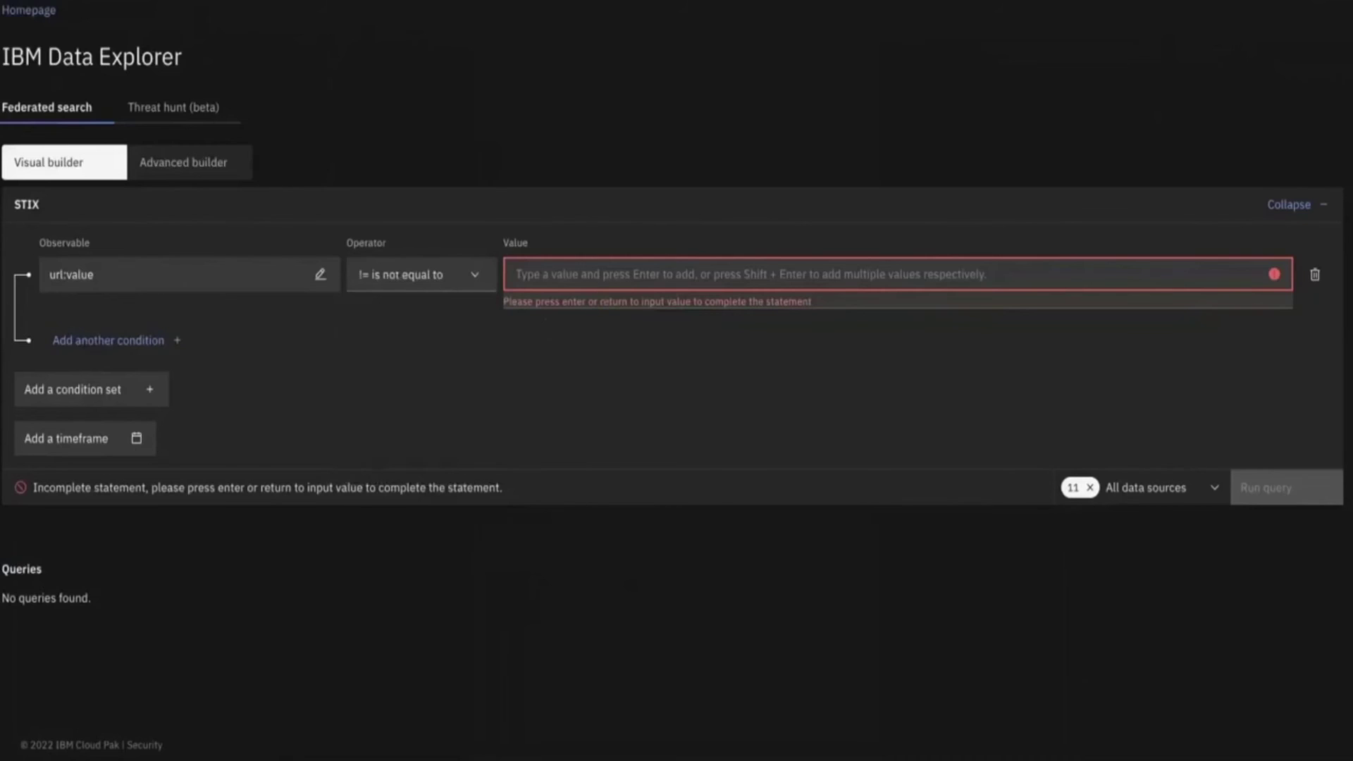
left_click(814, 277)
type("https://cp4s.apps.cp4s-team.cp.fyre.ibm.com/app/data-explorer")
key("Return")
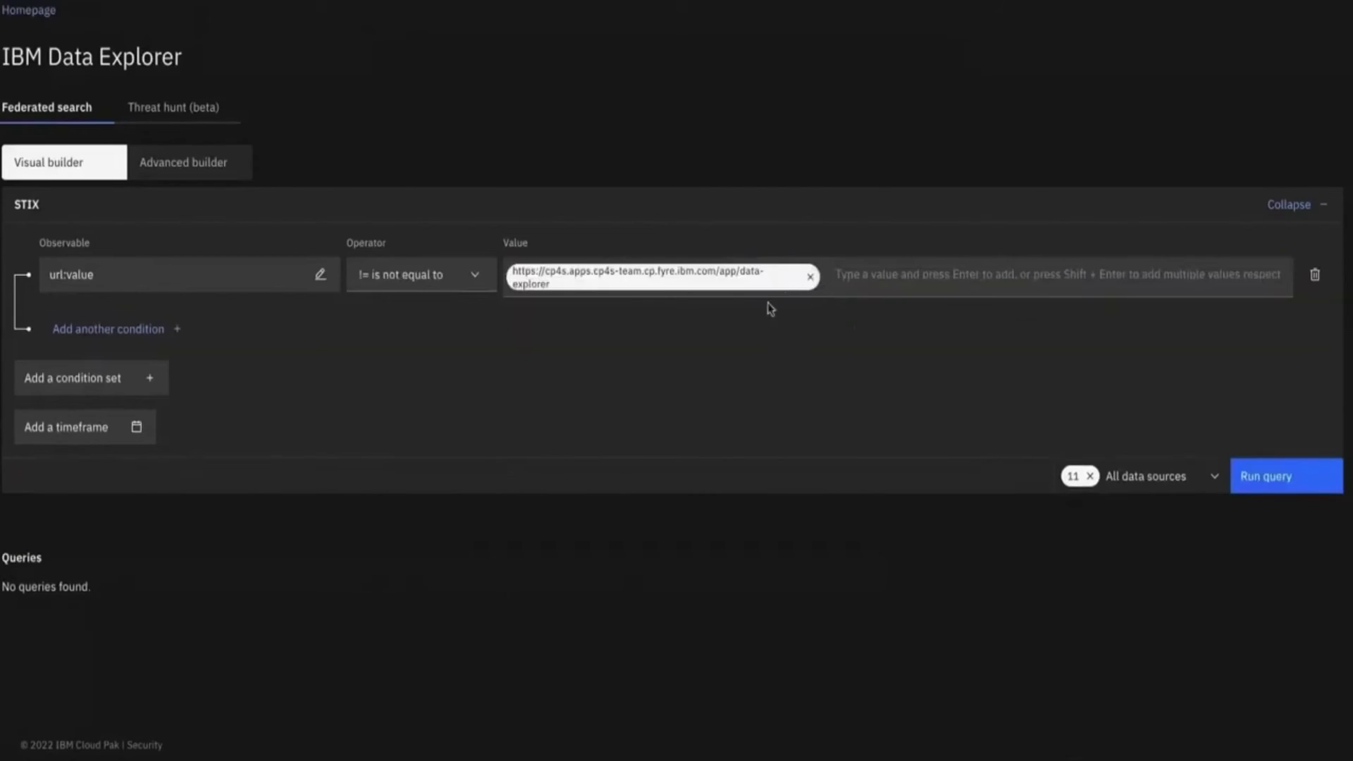
Step: Limit the query to the QRadar Connection data source only and run it
left_click(1203, 482)
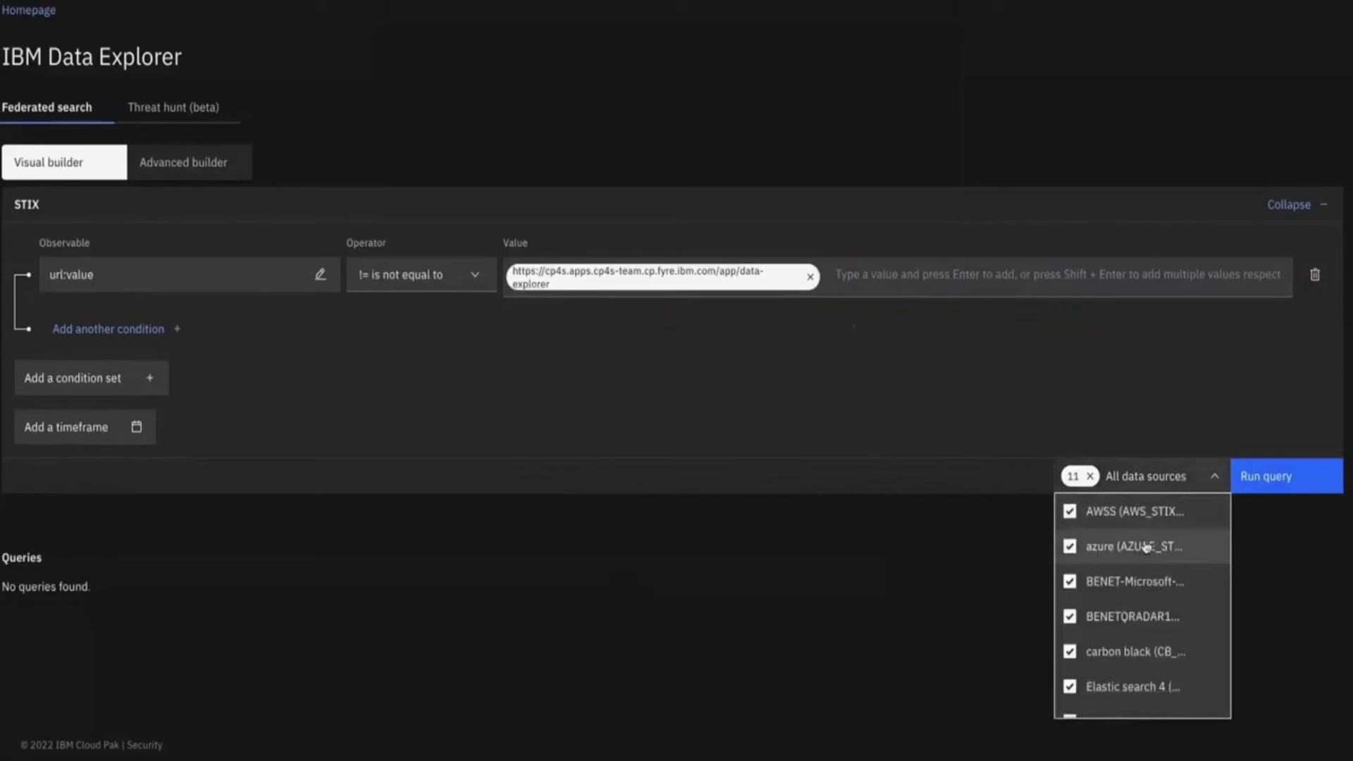
left_click(1090, 476)
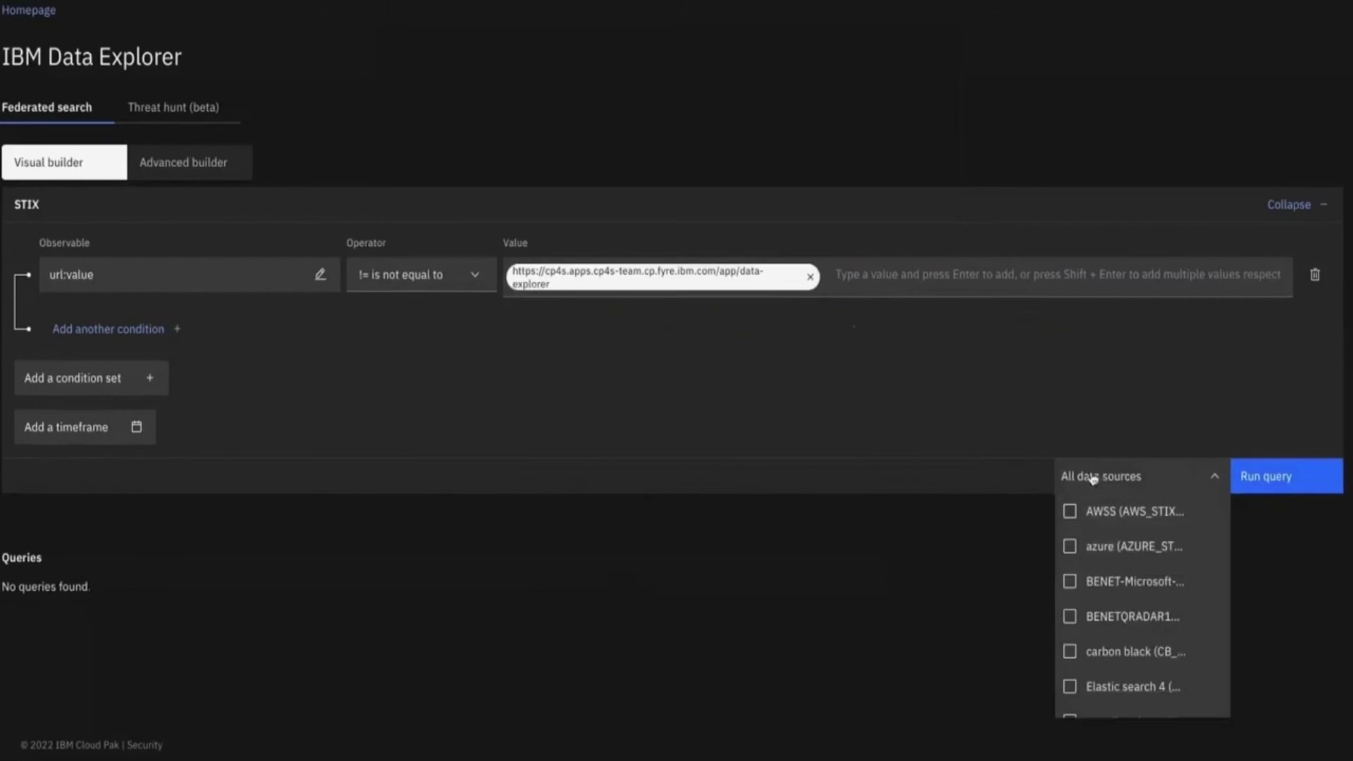
scroll(1116, 639, "down", 3)
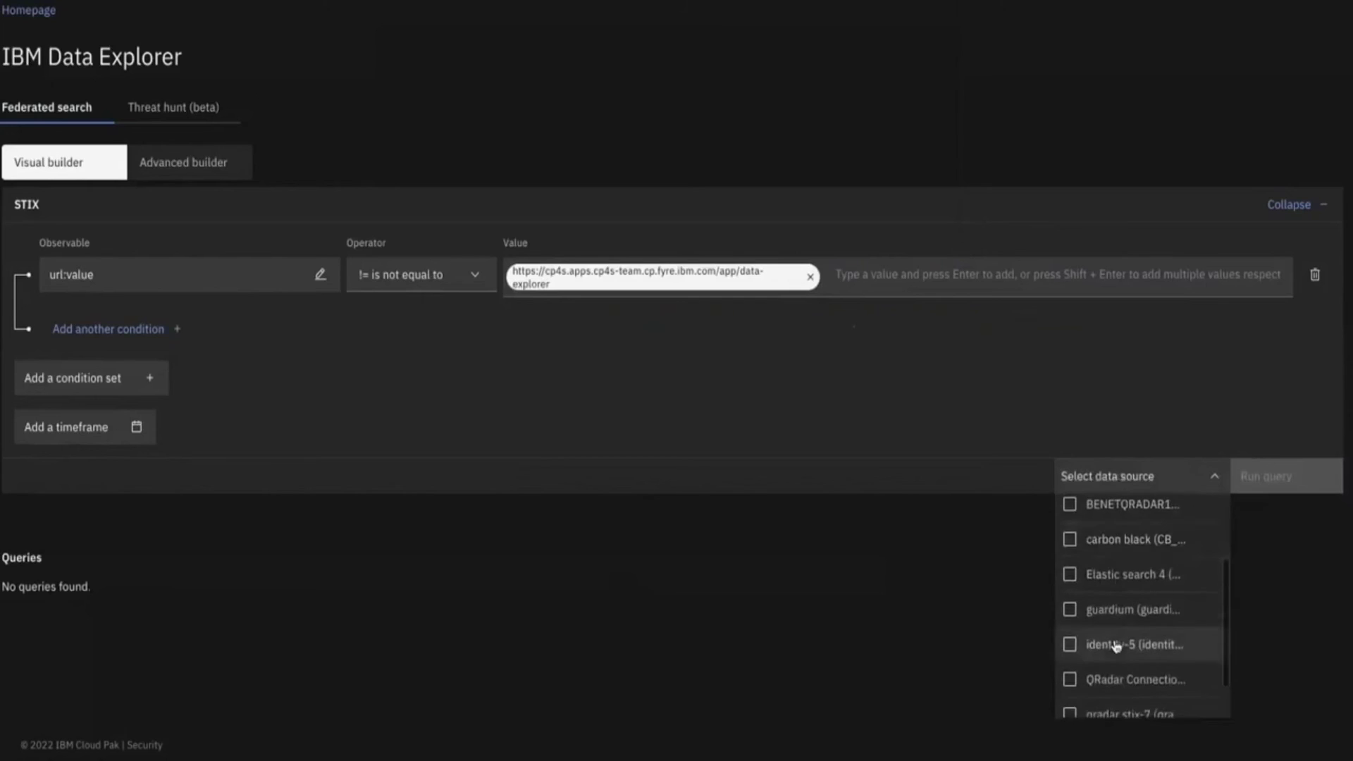
left_click(1077, 639)
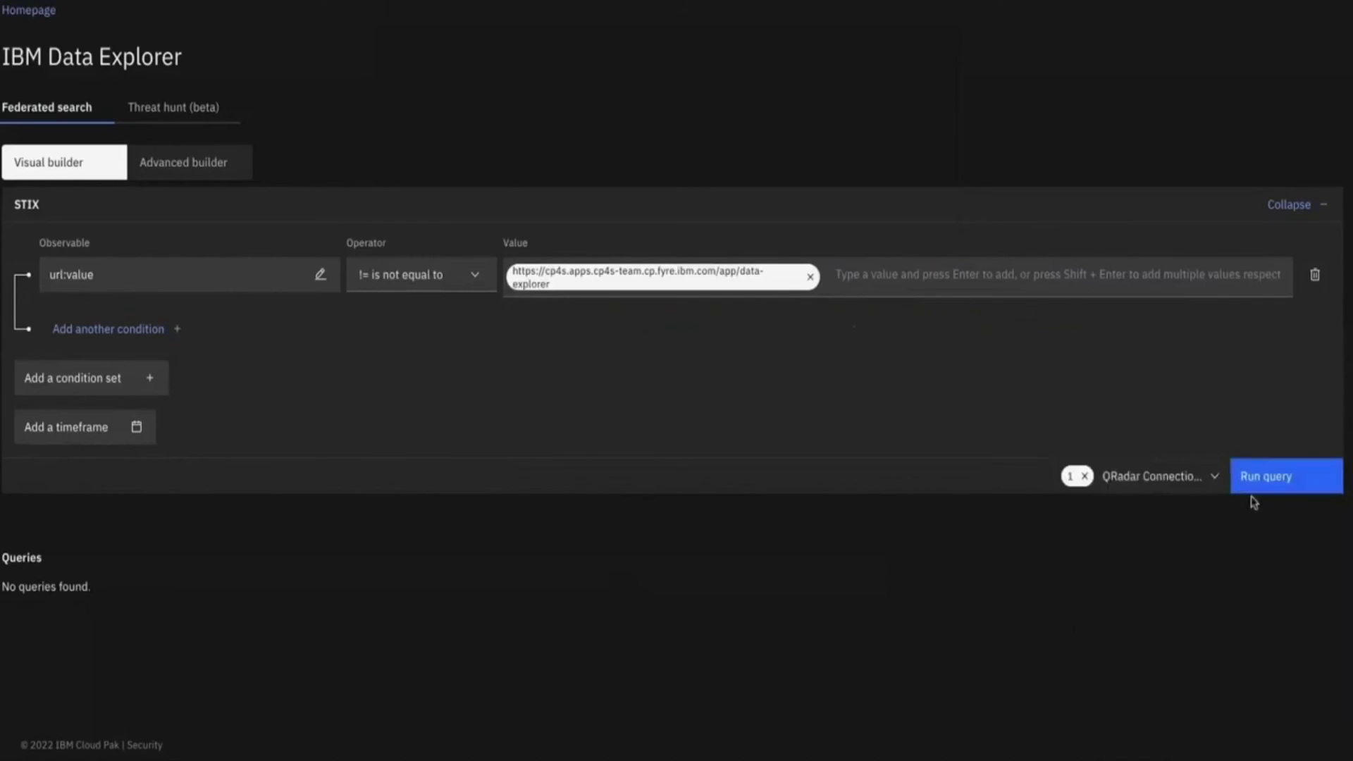
left_click(1266, 479)
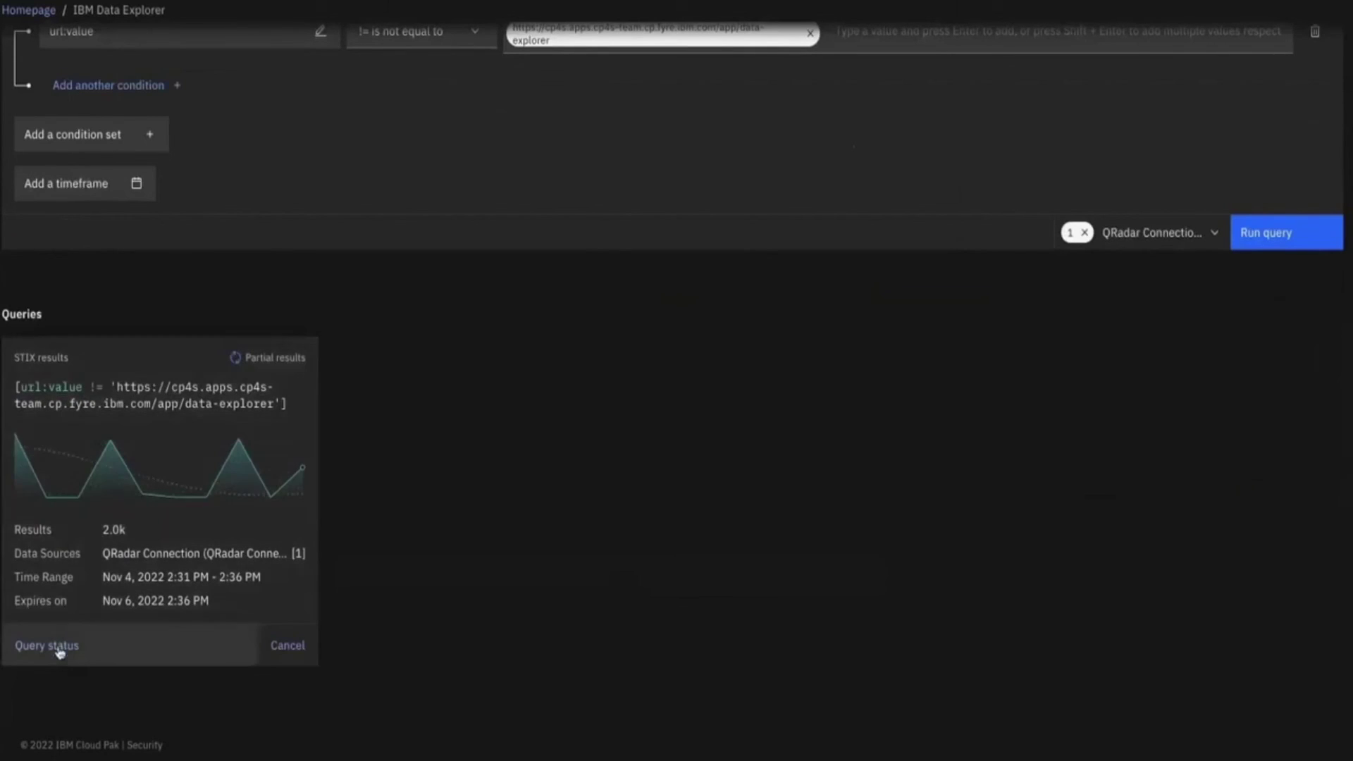
Step: Check the query status panel, close it, and wait for the 10.0k results
left_click(61, 646)
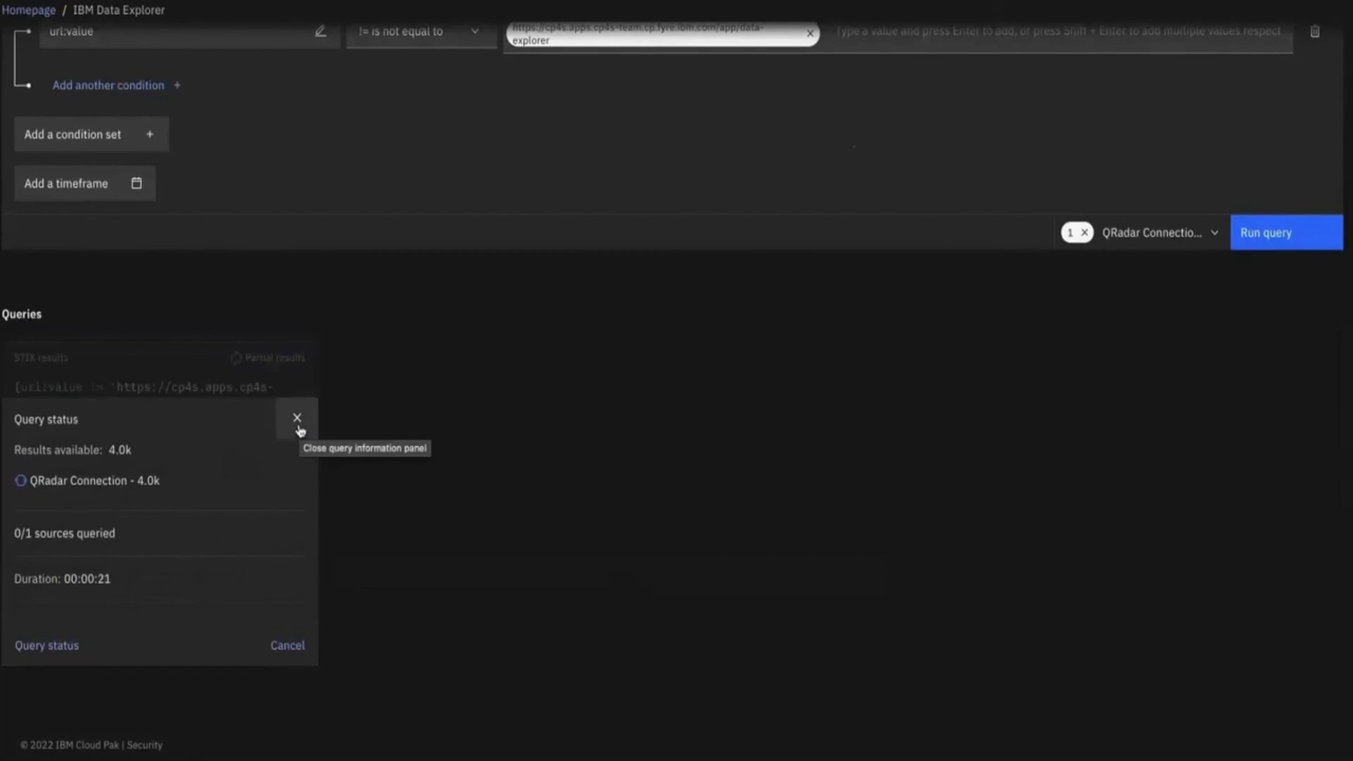
left_click(298, 428)
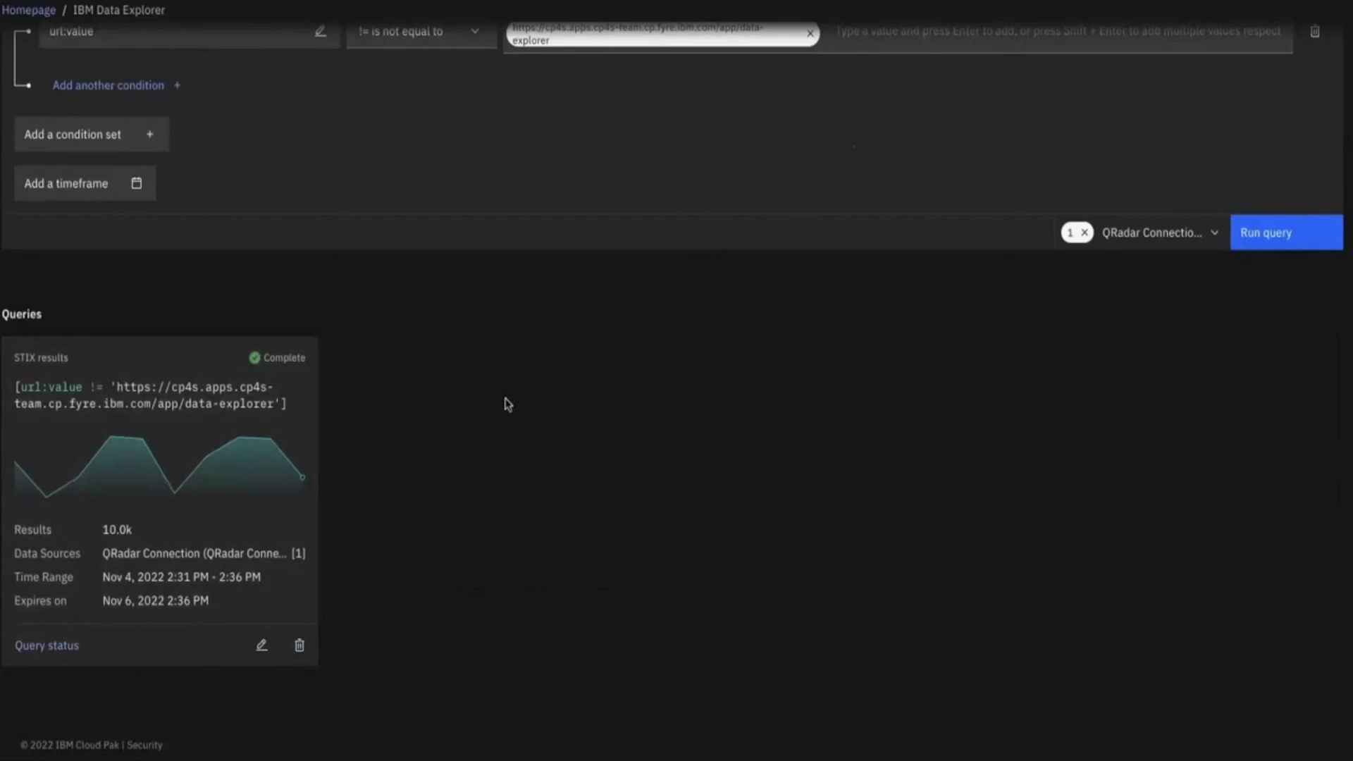
scroll(508, 404, "up", 3)
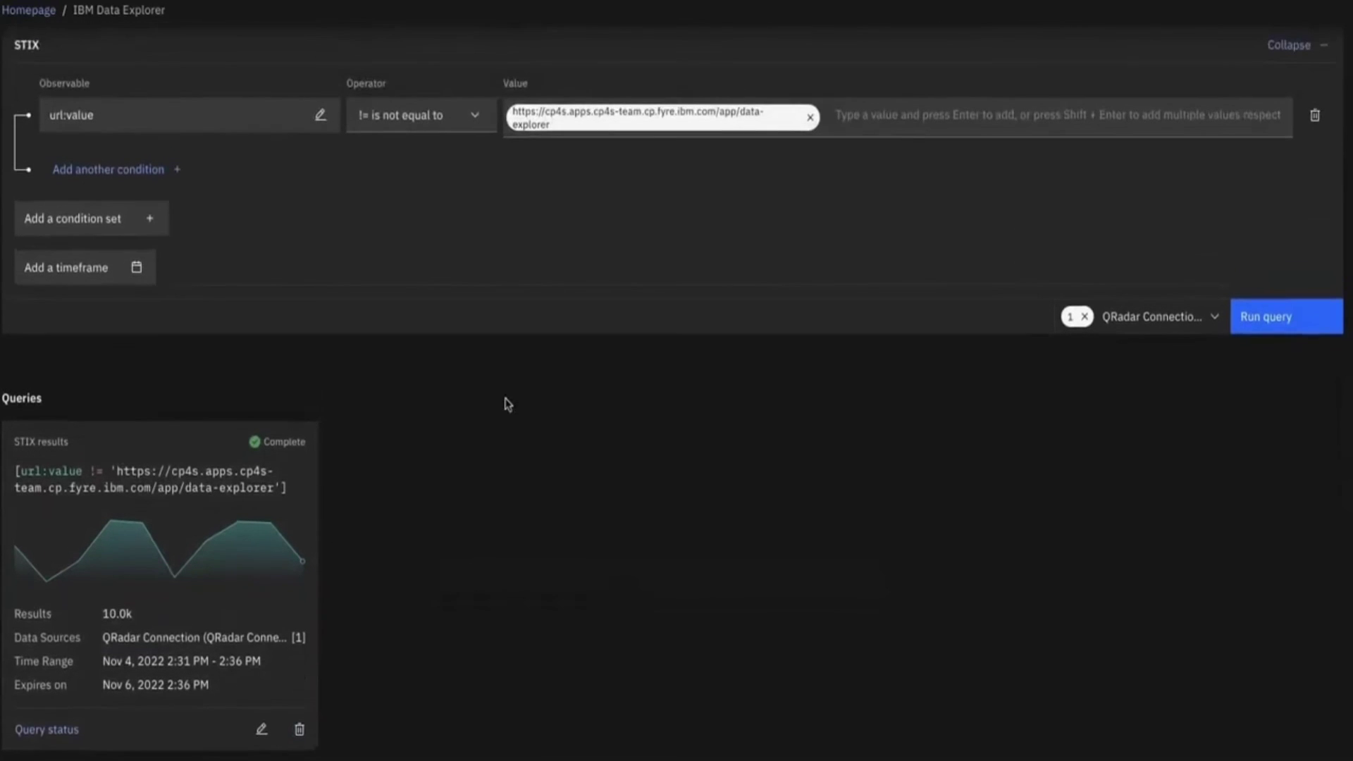